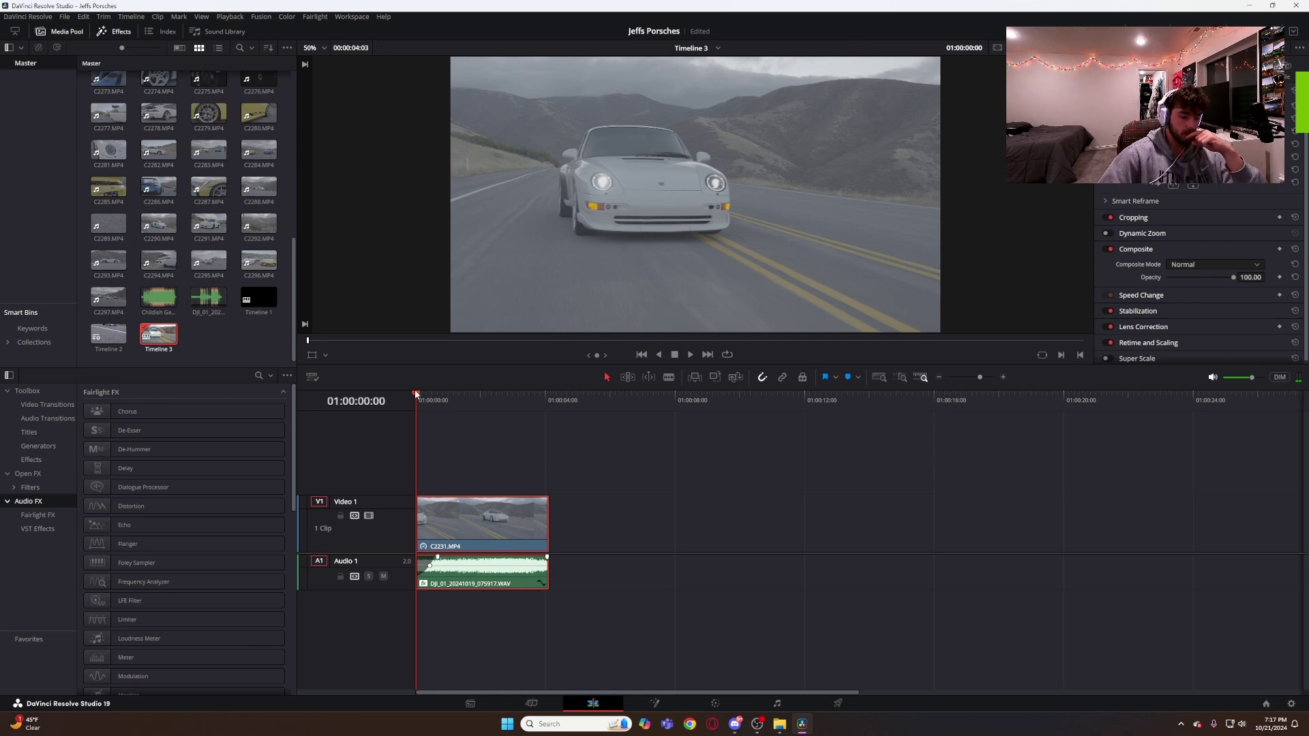
# Scrub through the white Porsche clip in Timeline 3 and play it from the start
pyautogui.moveTo(416, 394); pyautogui.dragTo(486, 394)
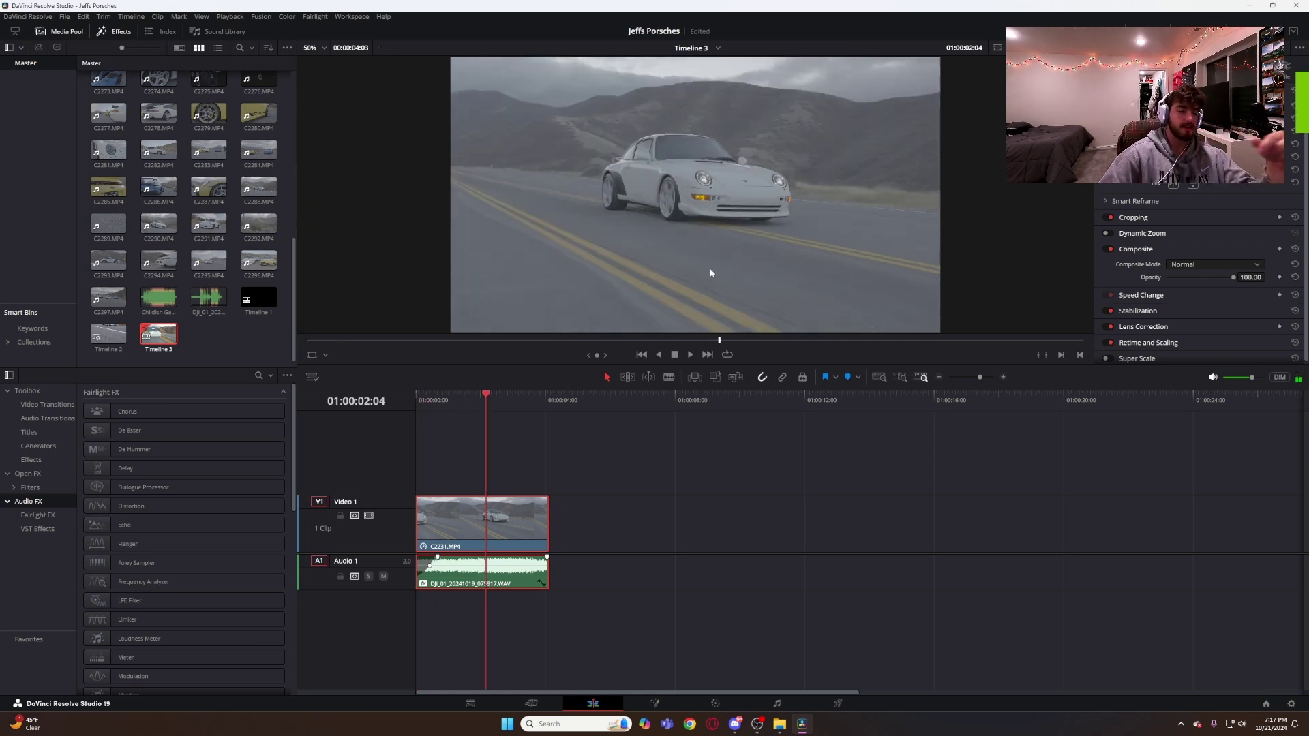
pyautogui.click(604, 566)
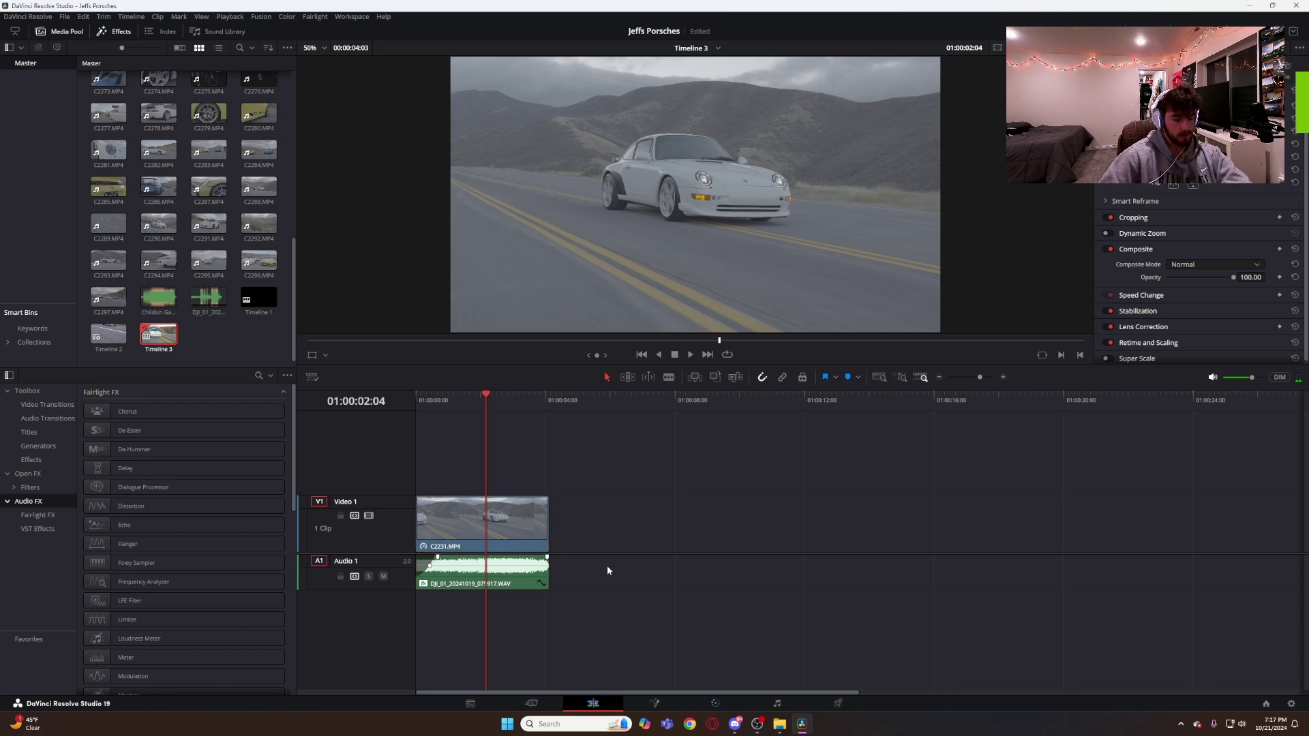
pyautogui.moveTo(486, 397); pyautogui.dragTo(416, 397)
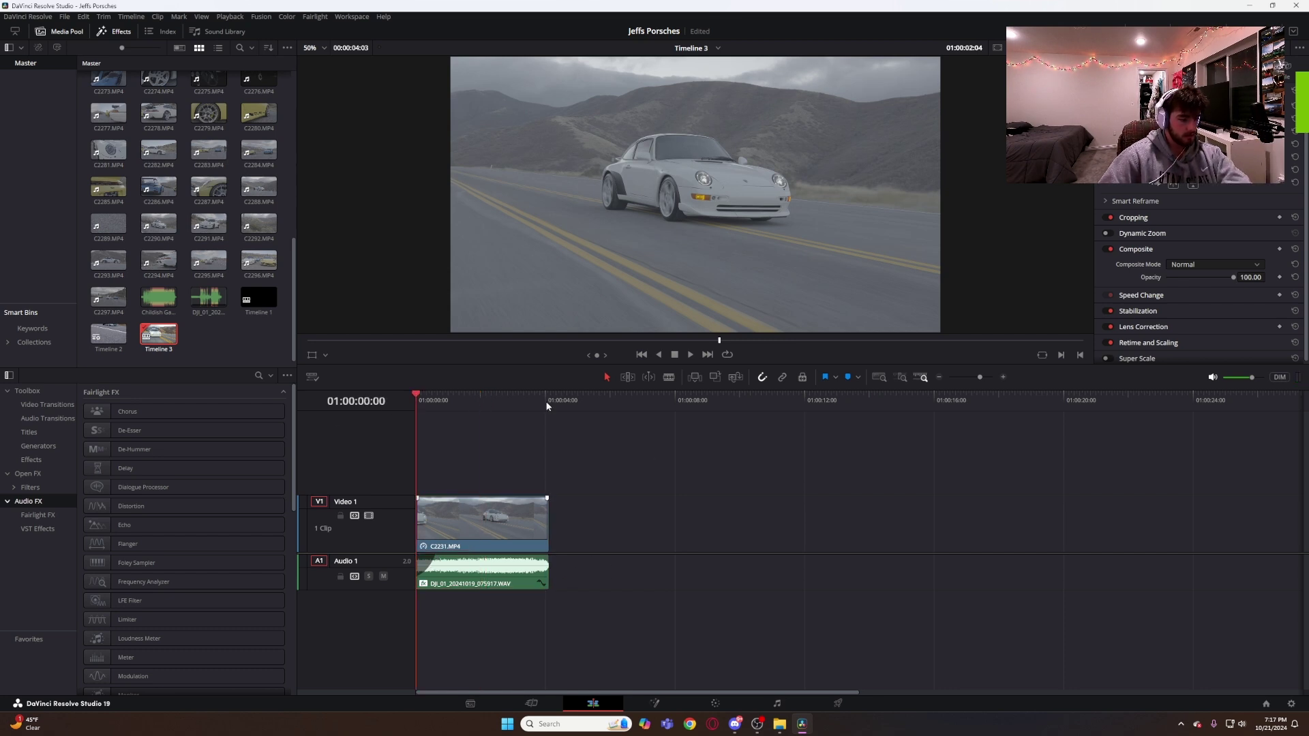
pyautogui.click(689, 355)
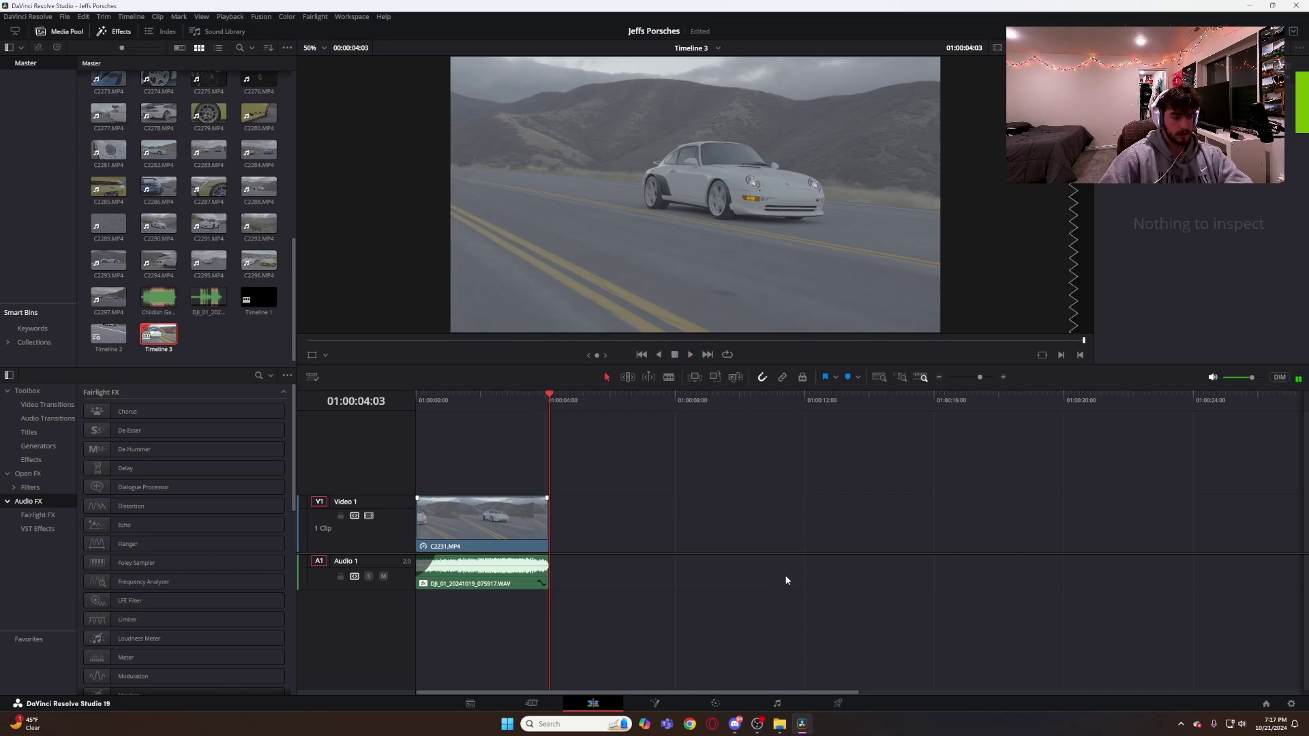
# On the Color page, add a chain of five serial nodes and move it to the start of the node graph
pyautogui.click(715, 703)
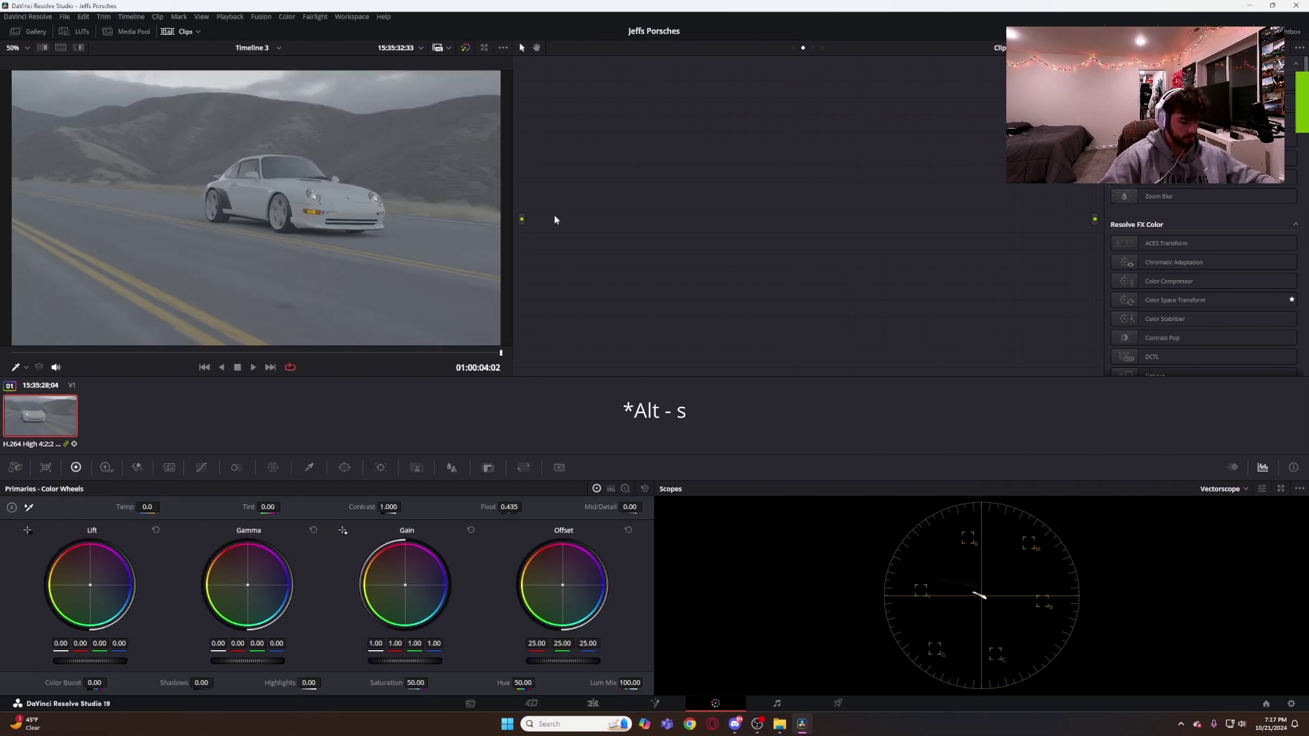
pyautogui.hotkey('alt', 's')
pyautogui.hotkey('alt', 's')
pyautogui.hotkey('alt', 's')
pyautogui.hotkey('alt', 's')
pyautogui.moveTo(647, 116); pyautogui.dragTo(869, 169)
pyautogui.moveTo(656, 170); pyautogui.dragTo(563, 224)
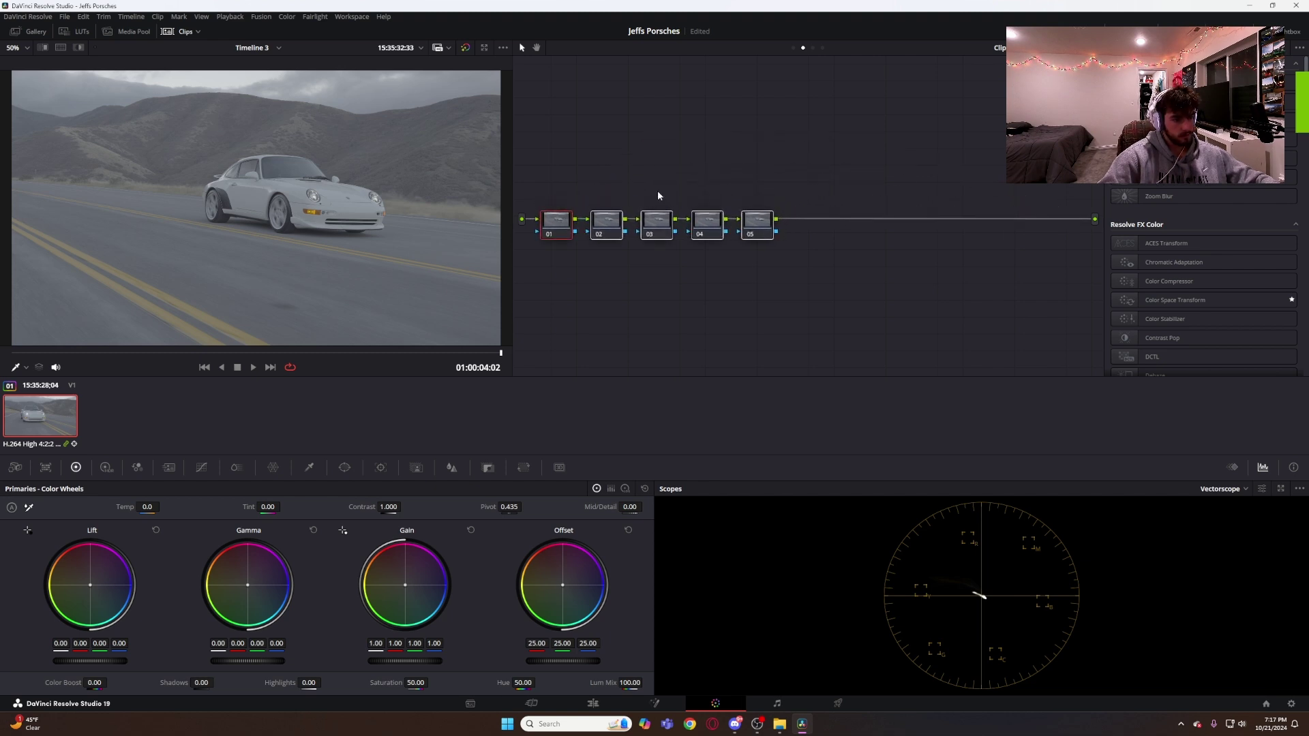
# Move nodes 03, 04 and 05 together further along the chain, leaving a gap after node 02
pyautogui.click(658, 185)
pyautogui.moveTo(654, 180); pyautogui.dragTo(809, 237)
pyautogui.moveTo(668, 232); pyautogui.dragTo(789, 232)
# Add three parallel nodes to node 02 and arrange the four parallel nodes in a vertical stack
pyautogui.click(611, 231)
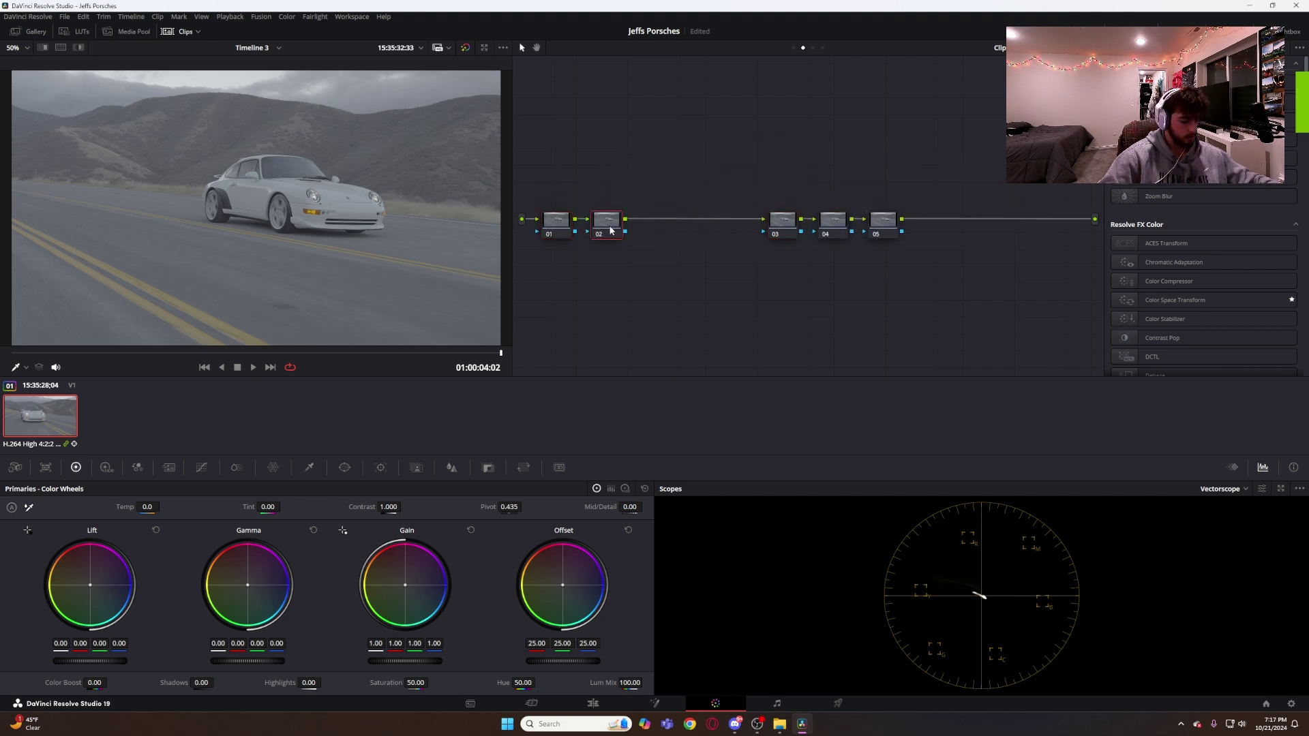
pyautogui.hotkey('alt', 'p')
pyautogui.hotkey('alt', 'p')
pyautogui.hotkey('alt', 'p')
pyautogui.moveTo(617, 199); pyautogui.dragTo(605, 272)
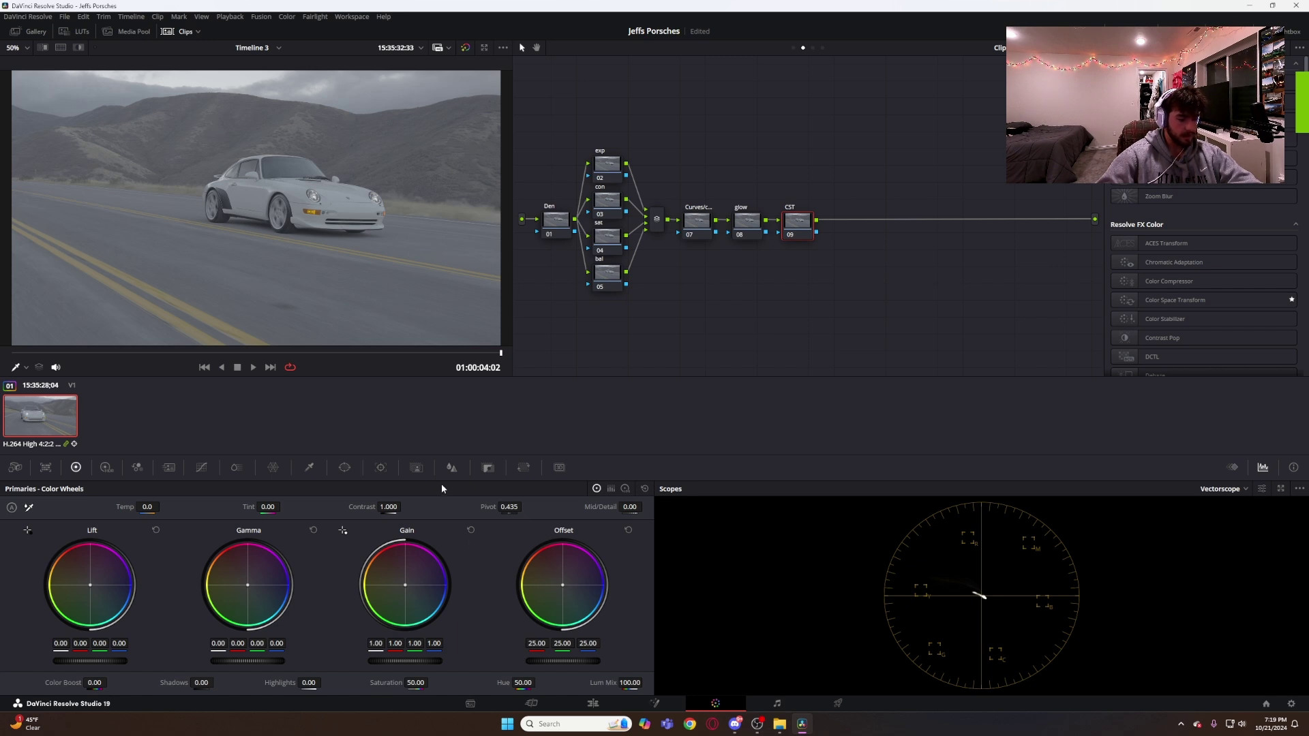
# Examine the Curves and ColorSlice controls for the curves node and the available Resolve FX for the glow node
pyautogui.click(695, 229)
pyautogui.click(202, 468)
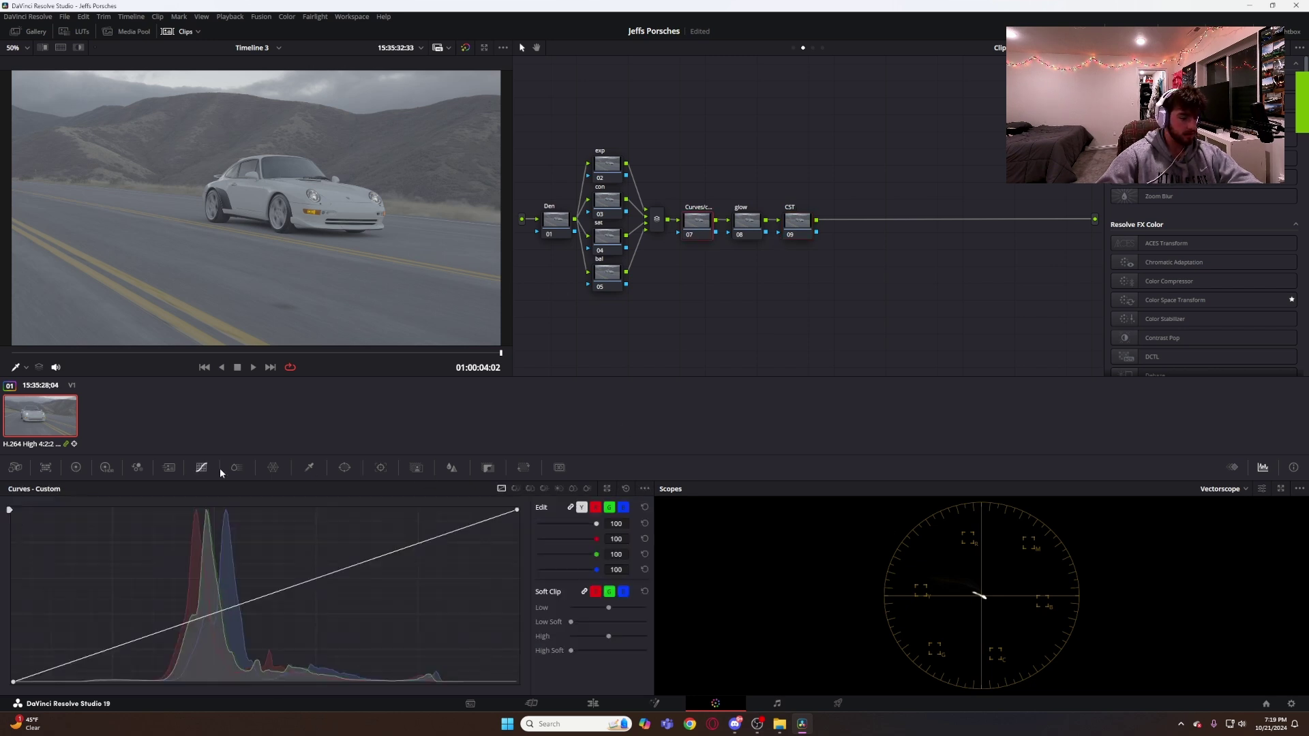
pyautogui.click(235, 469)
pyautogui.click(201, 469)
pyautogui.click(233, 467)
pyautogui.click(204, 467)
pyautogui.click(233, 468)
pyautogui.click(743, 228)
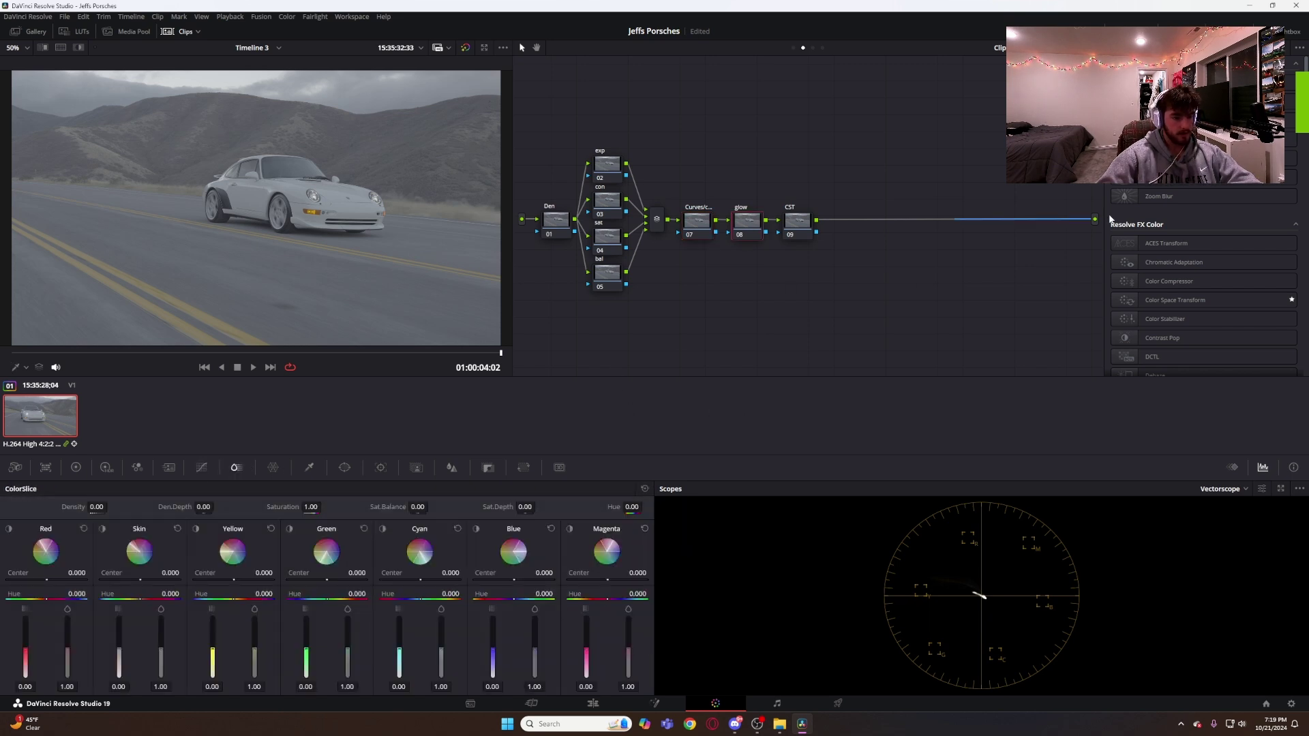
pyautogui.scroll(-5, 1221, 261)
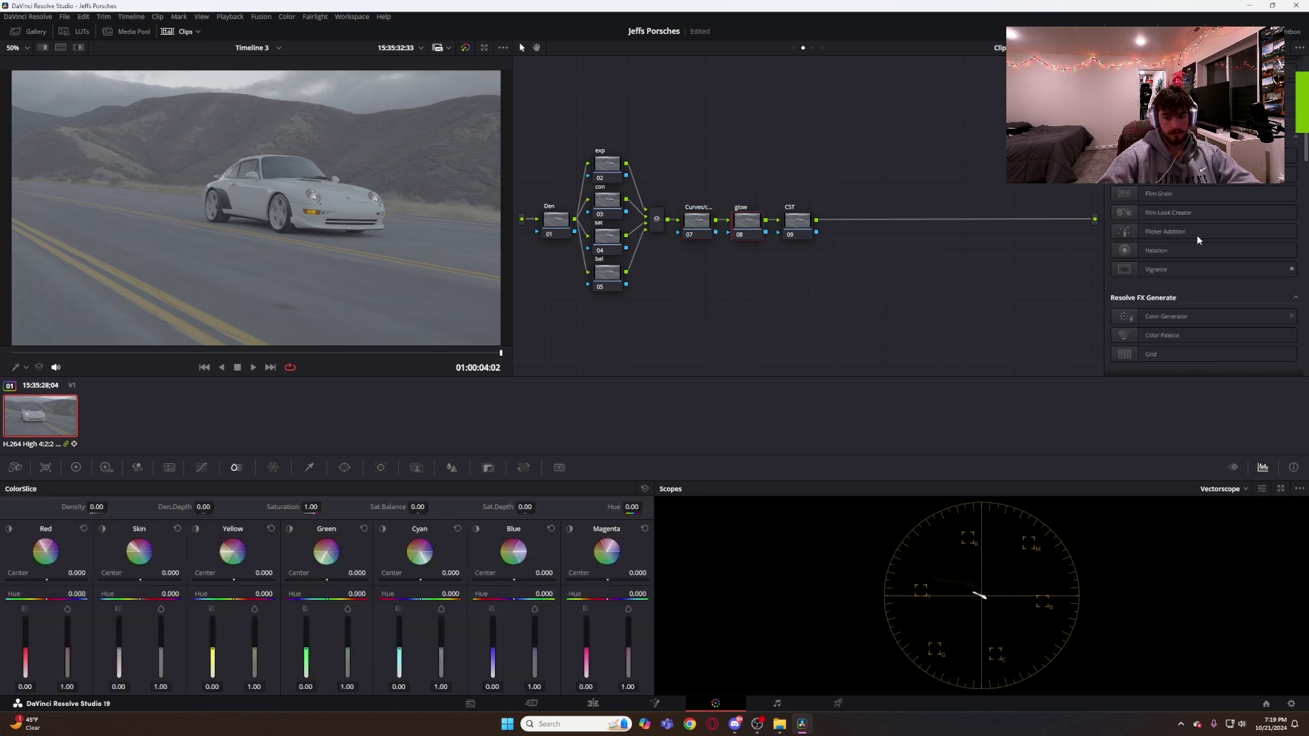
# Apply the Color Space Transform effect to the CST node at the end of the chain
pyautogui.click(807, 231)
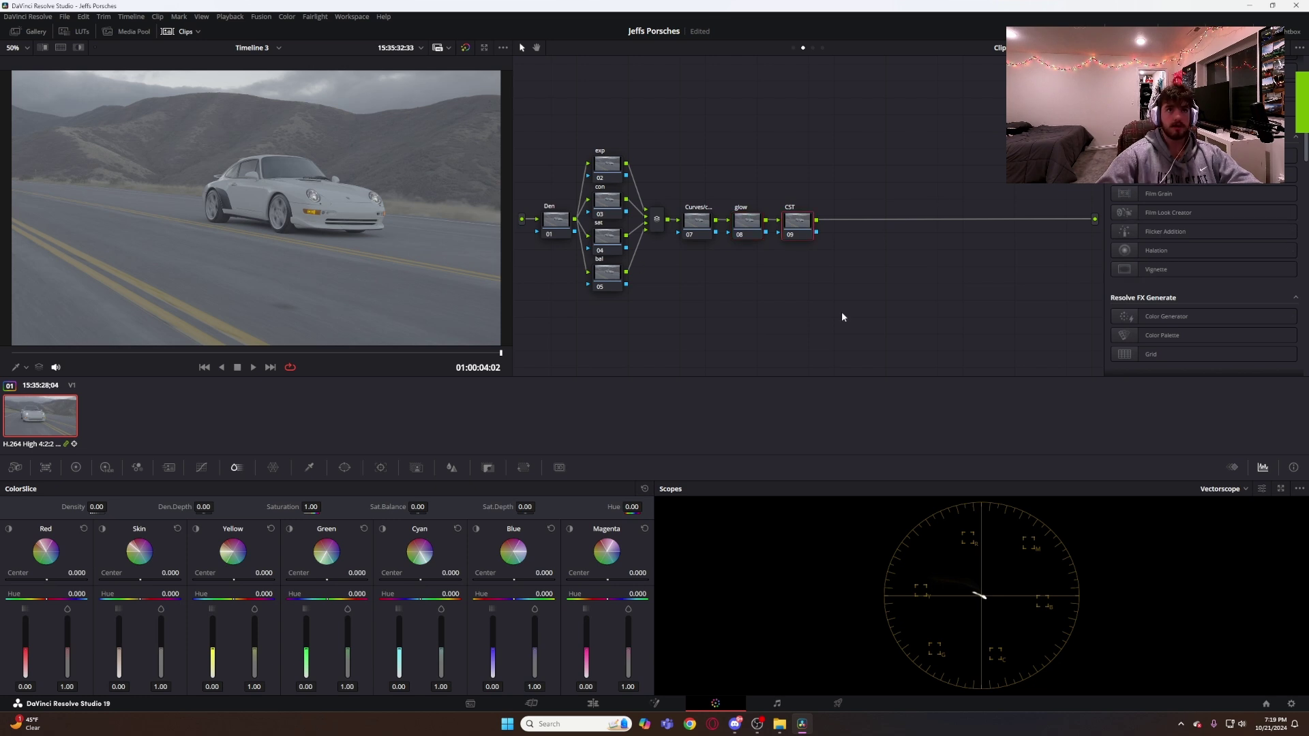
pyautogui.scroll(5, 1254, 258)
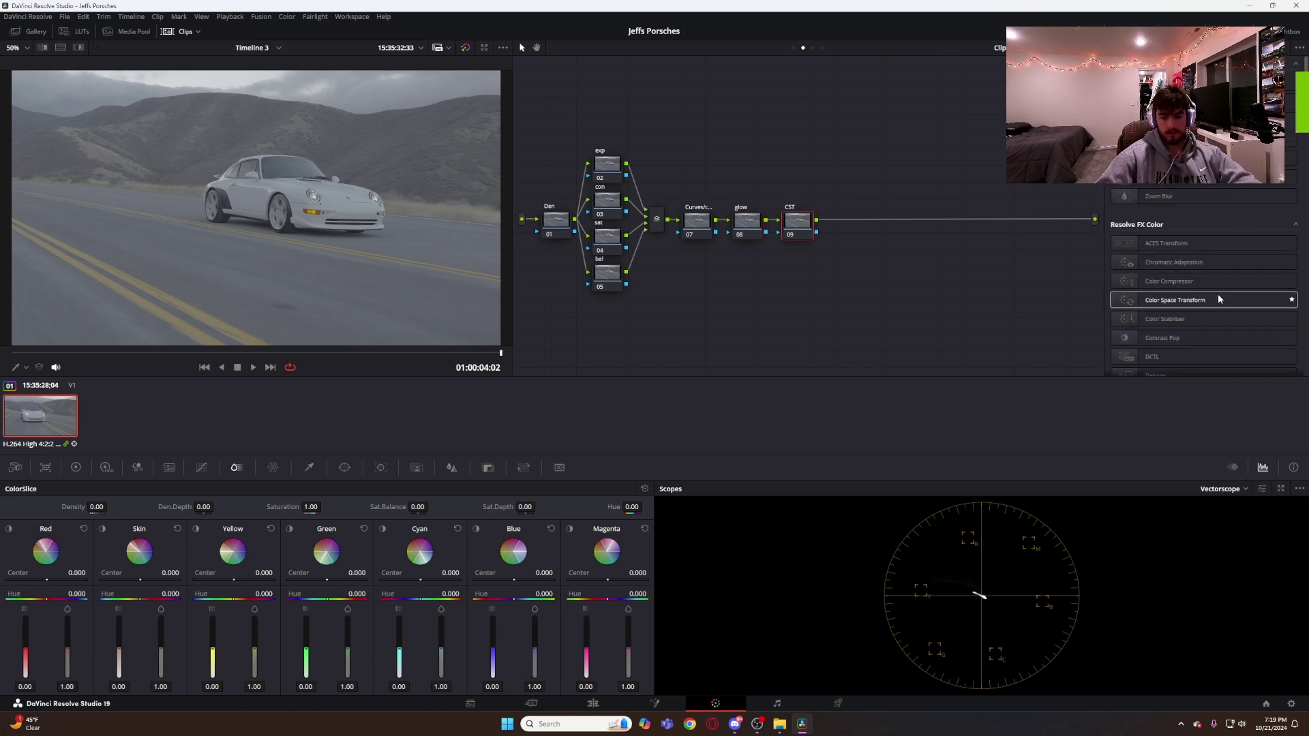
pyautogui.moveTo(1214, 301); pyautogui.dragTo(796, 219)
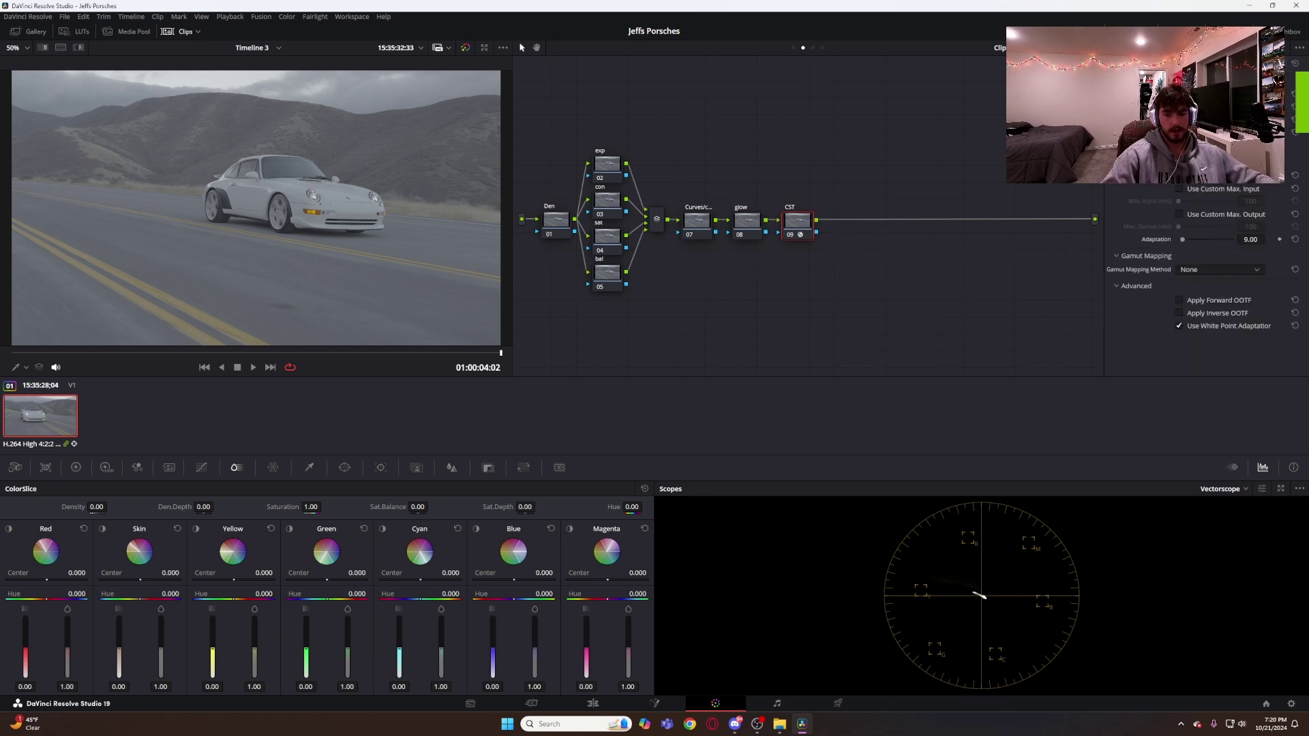
# Set the input color space and input gamma of the CST node's Color Space Transform to match the log footage
pyautogui.click(1173, 135)
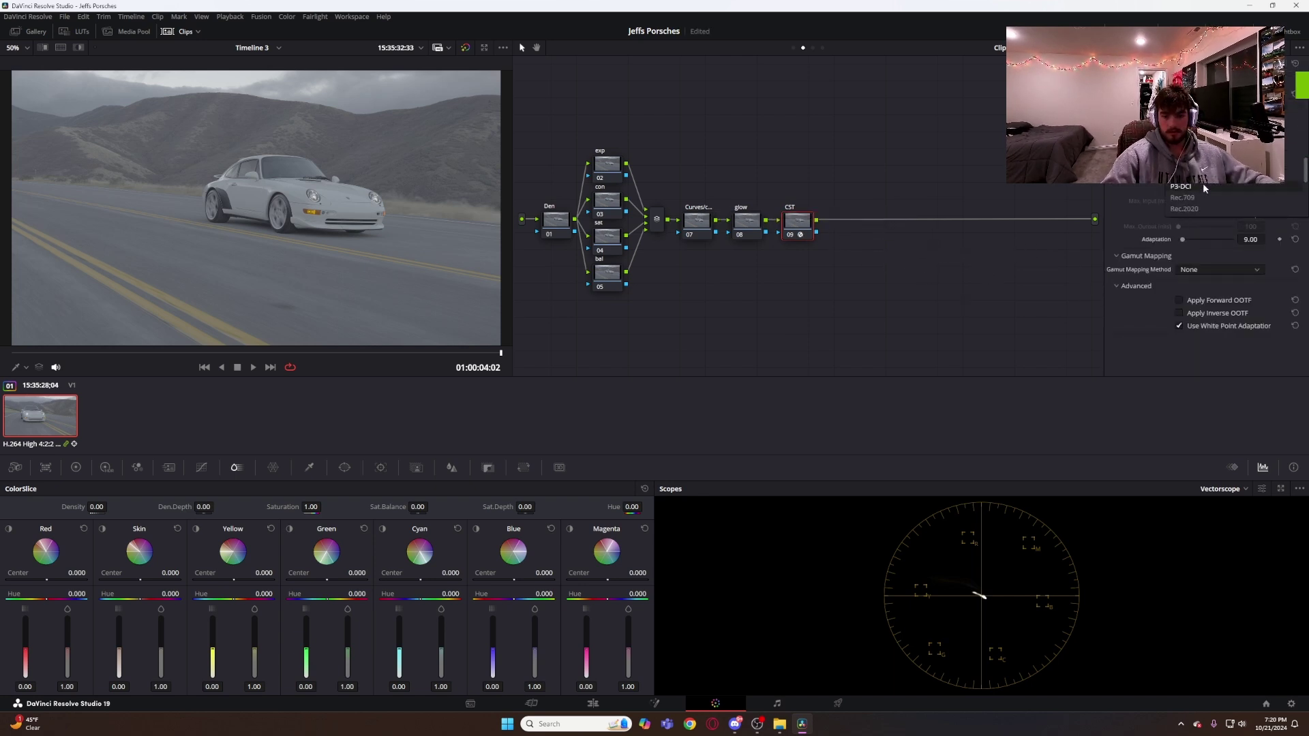
pyautogui.scroll(-3, 1204, 191)
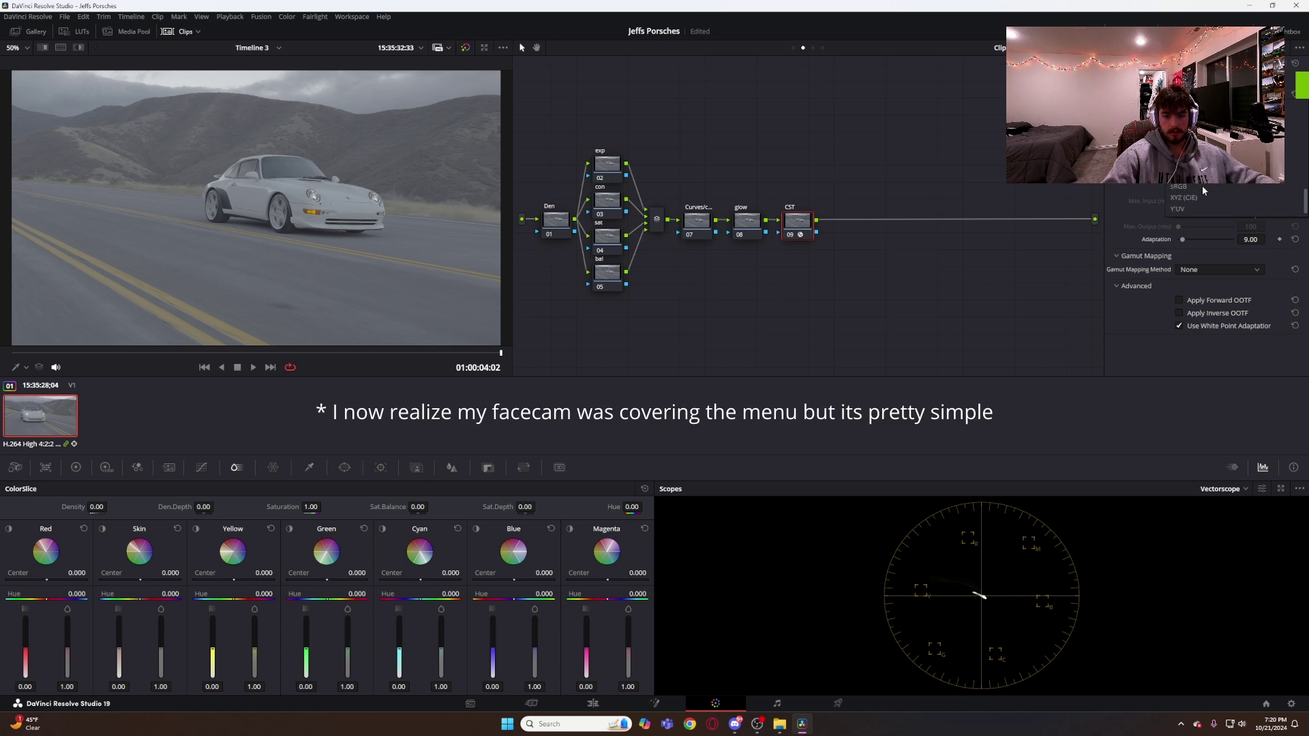
pyautogui.click(1201, 185)
pyautogui.click(1219, 106)
pyautogui.scroll(-10, 1218, 171)
pyautogui.scroll(-3, 1206, 188)
pyautogui.click(1202, 188)
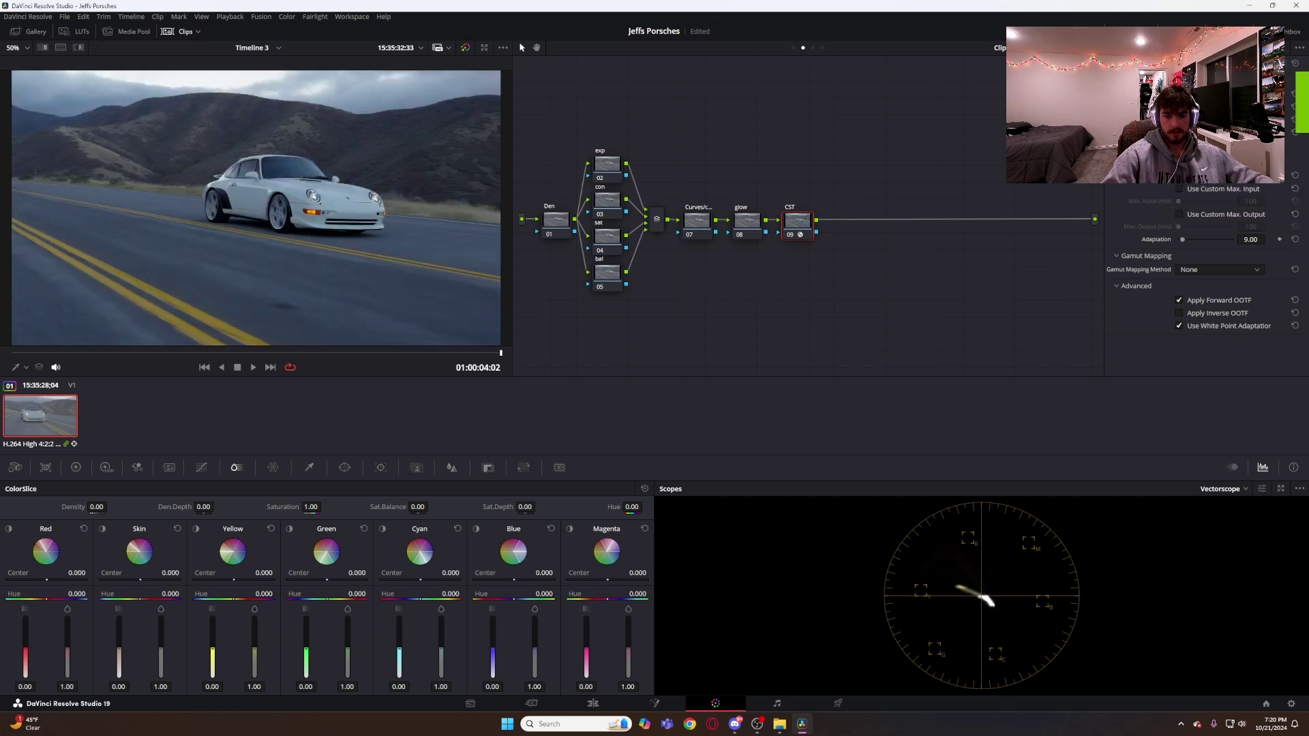
# Choose the output color space and output gamma for the CST node's Color Space Transform
pyautogui.click(1219, 119)
pyautogui.scroll(-5, 1225, 184)
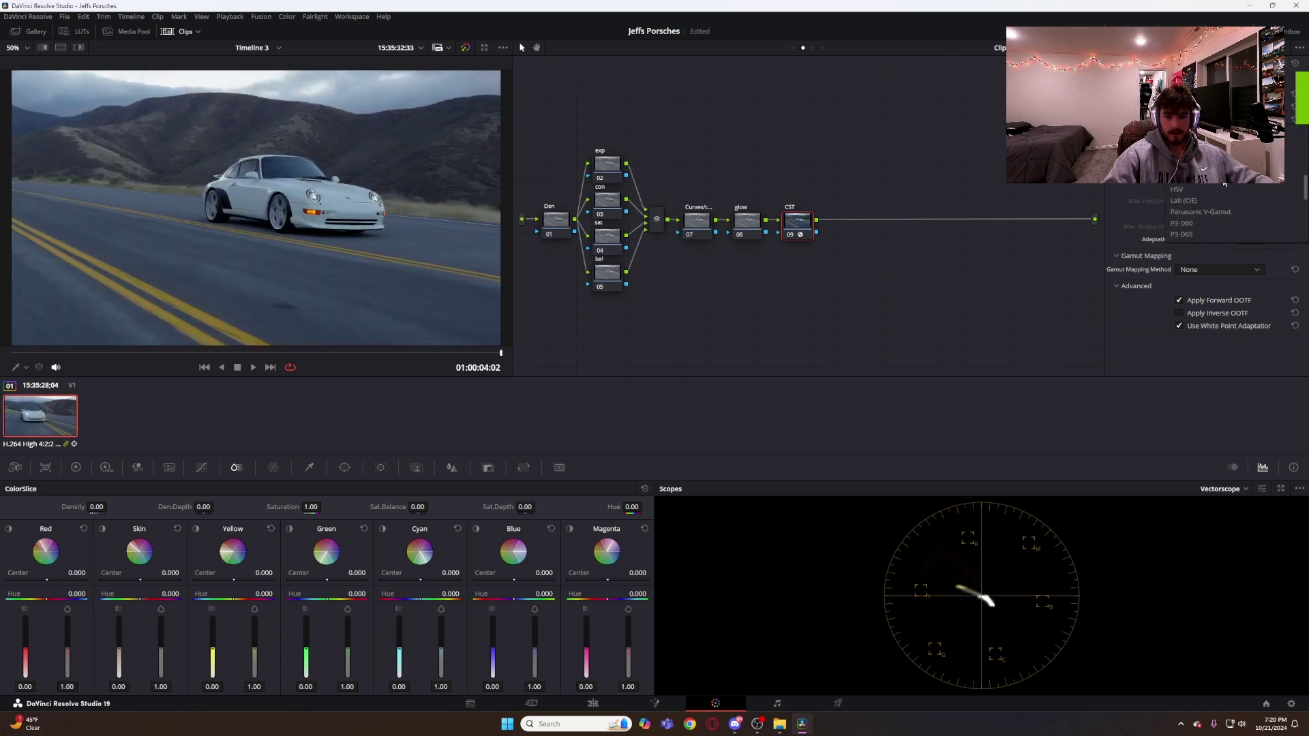
pyautogui.scroll(-3, 1225, 184)
pyautogui.click(1225, 155)
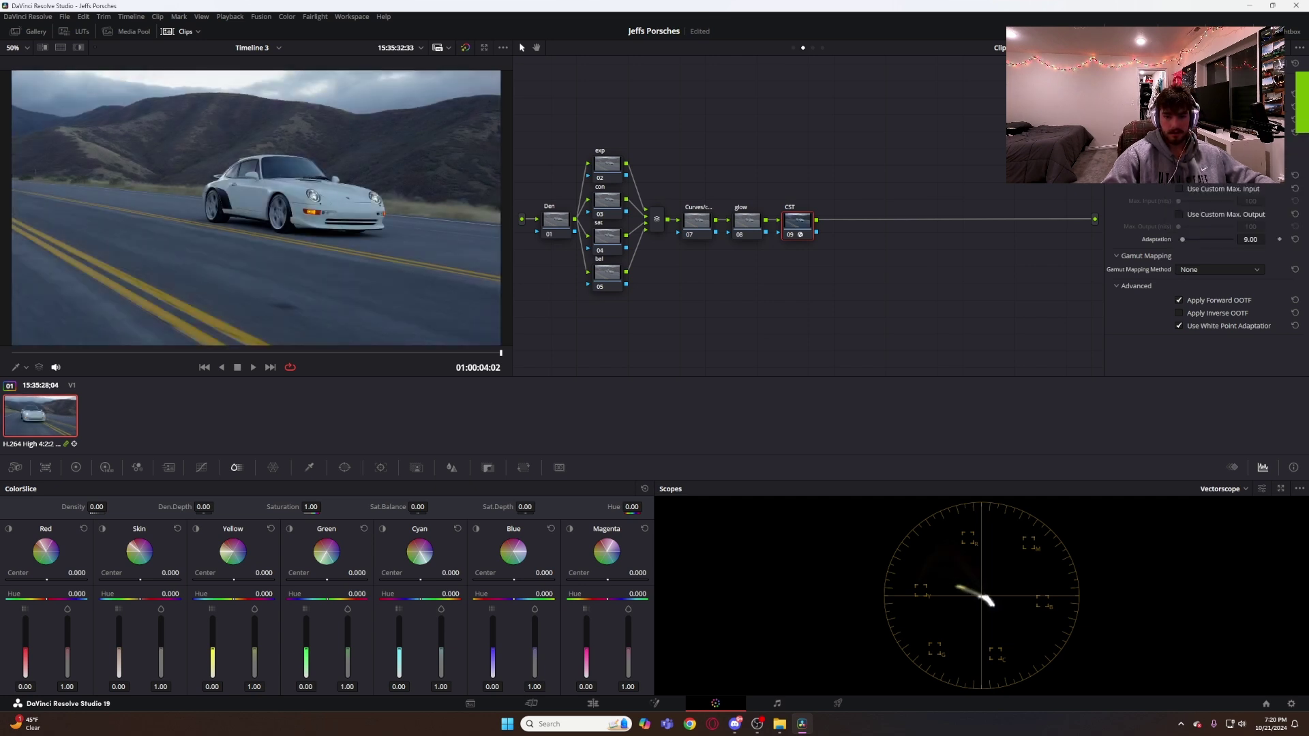
pyautogui.click(1228, 183)
pyautogui.scroll(-6, 1231, 187)
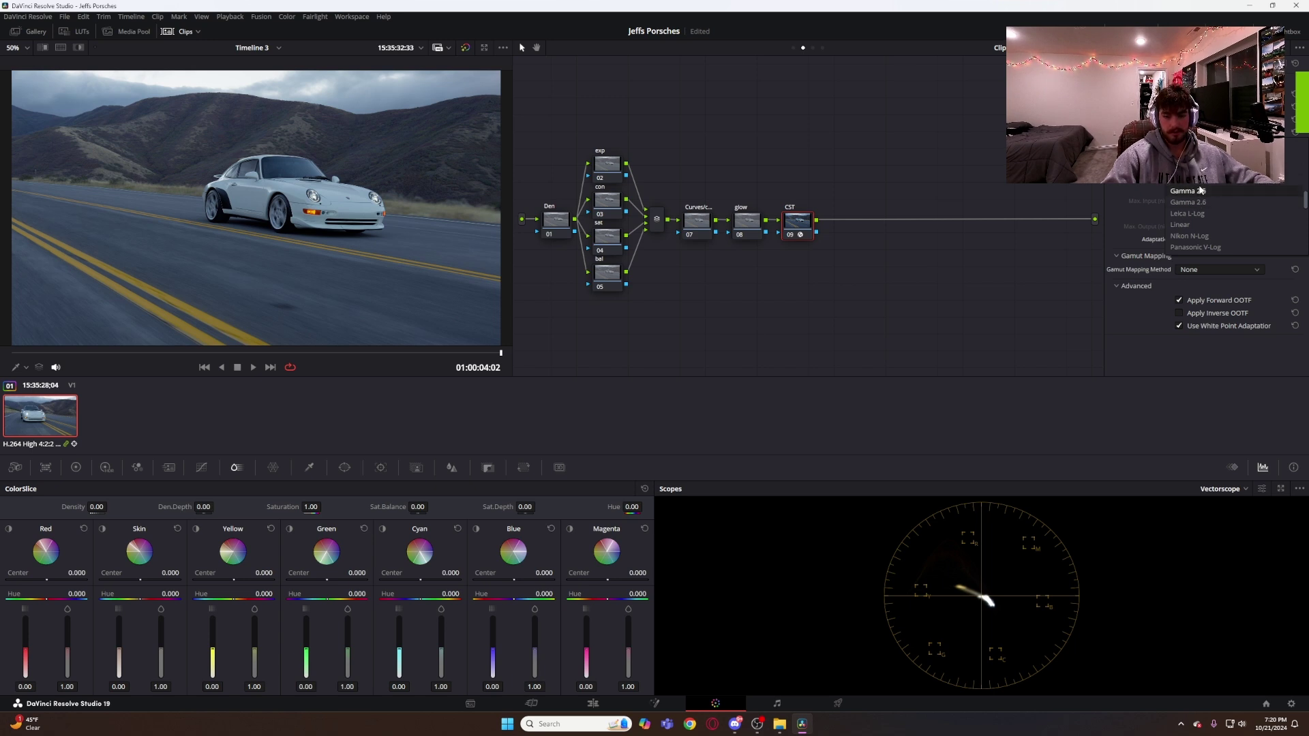
pyautogui.click(1201, 204)
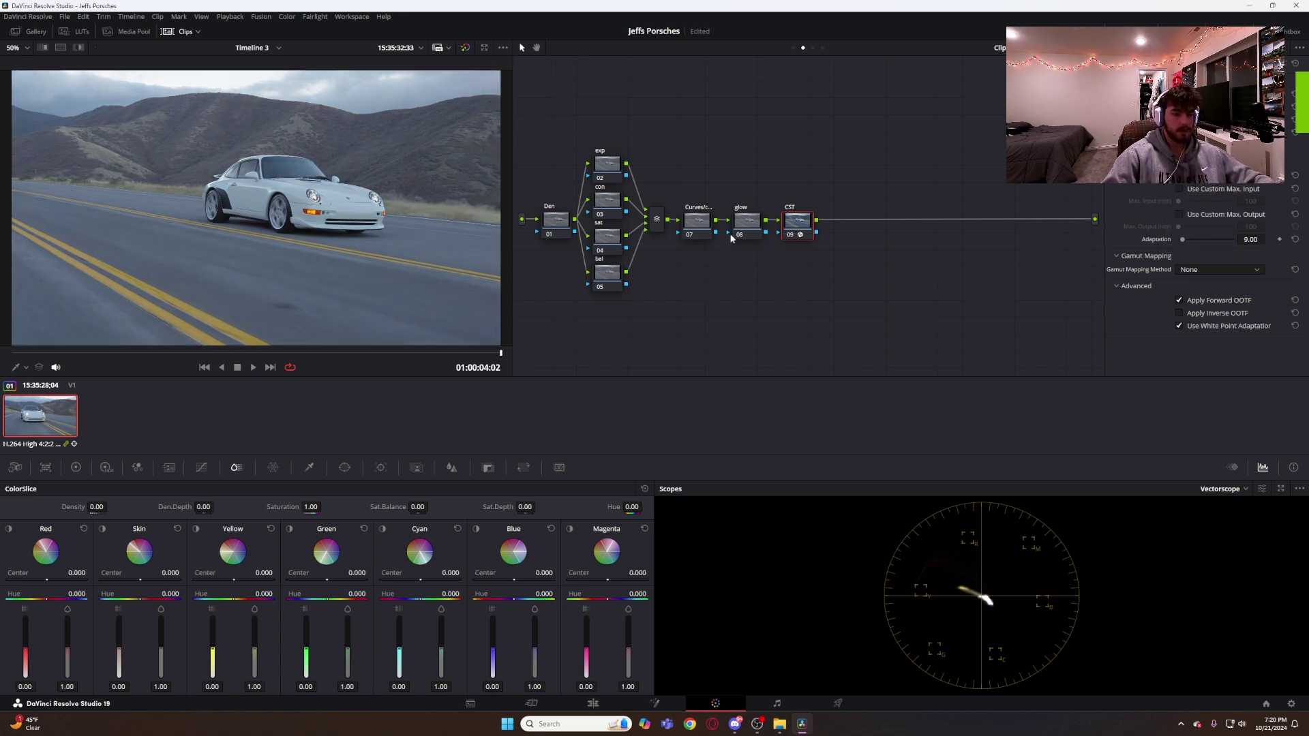
# Compare the shot with the grade bypassed and active, and mark out the four parallel nodes
pyautogui.click(466, 48)
pyautogui.click(465, 48)
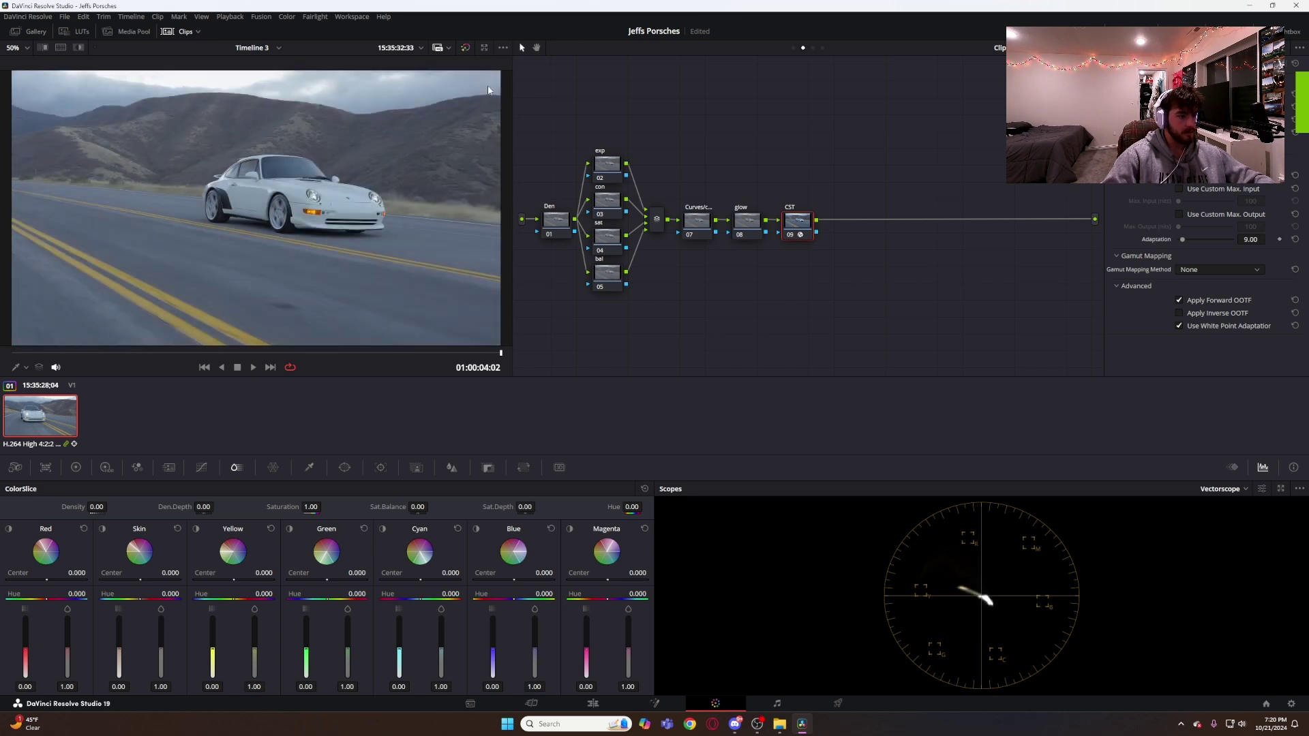
pyautogui.moveTo(595, 127); pyautogui.dragTo(626, 300)
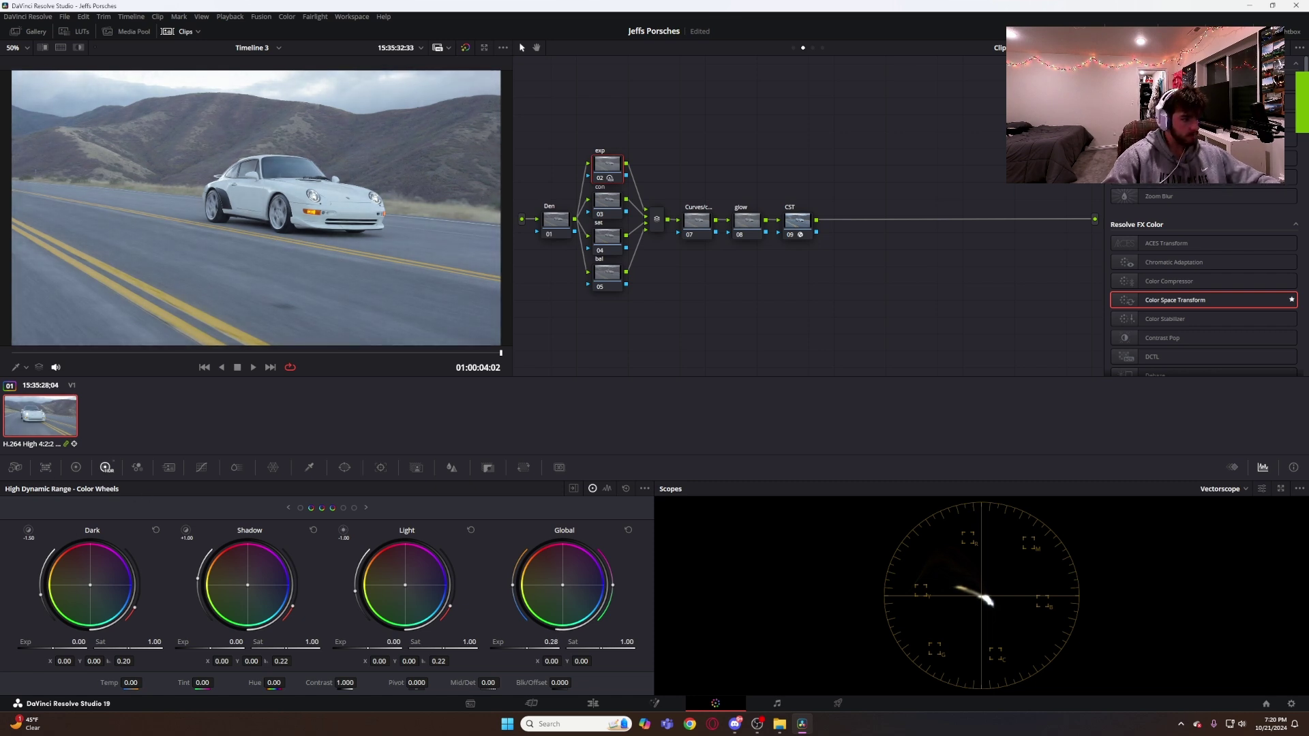
# Set the contrast of the con node to 1.082 in the Log Wheels and compare the shot with the node off and on
pyautogui.click(606, 200)
pyautogui.click(76, 467)
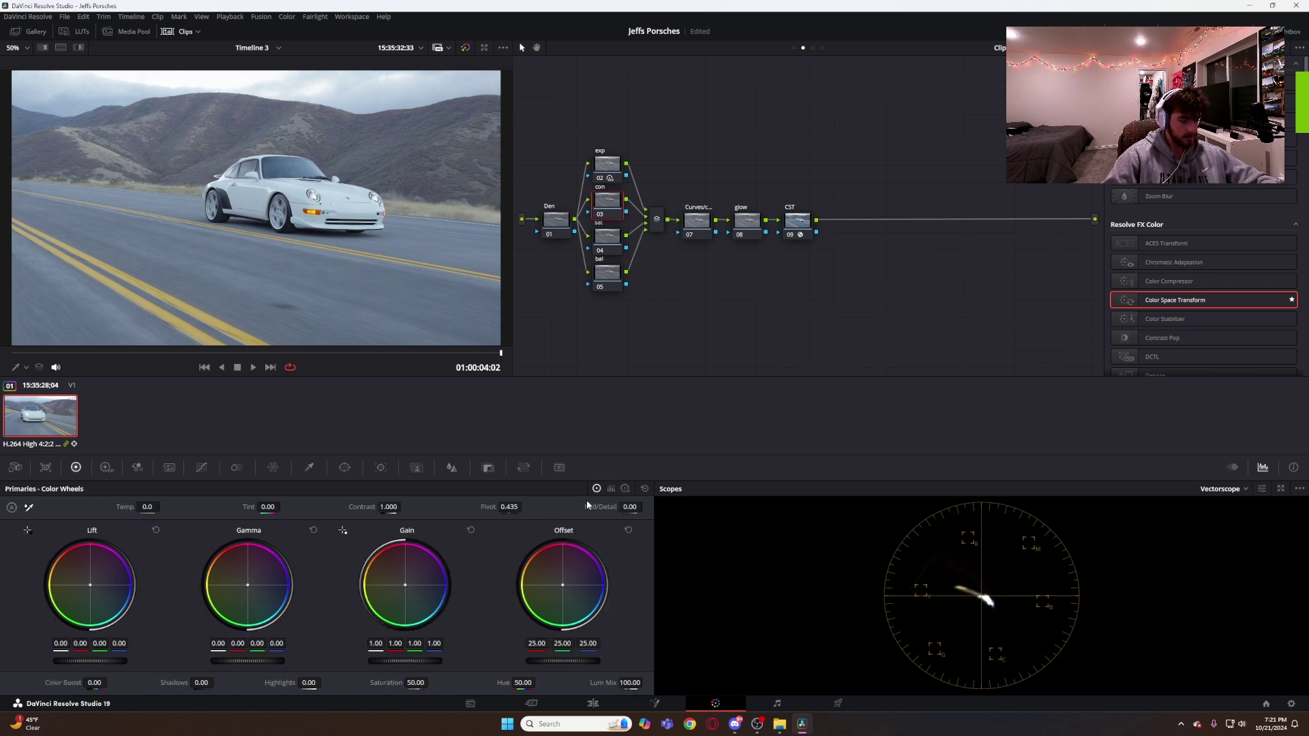
pyautogui.click(625, 489)
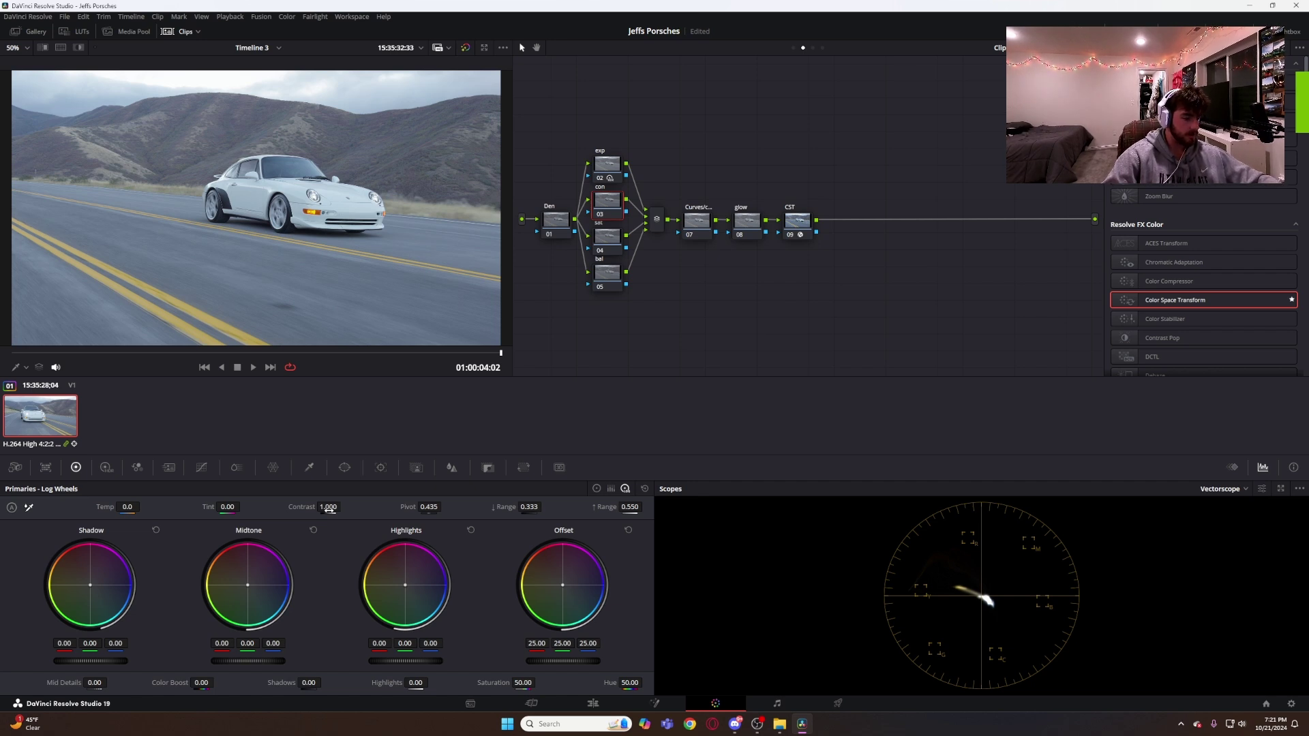
pyautogui.moveTo(328, 506); pyautogui.dragTo(356, 507)
pyautogui.click(601, 214)
pyautogui.click(601, 214)
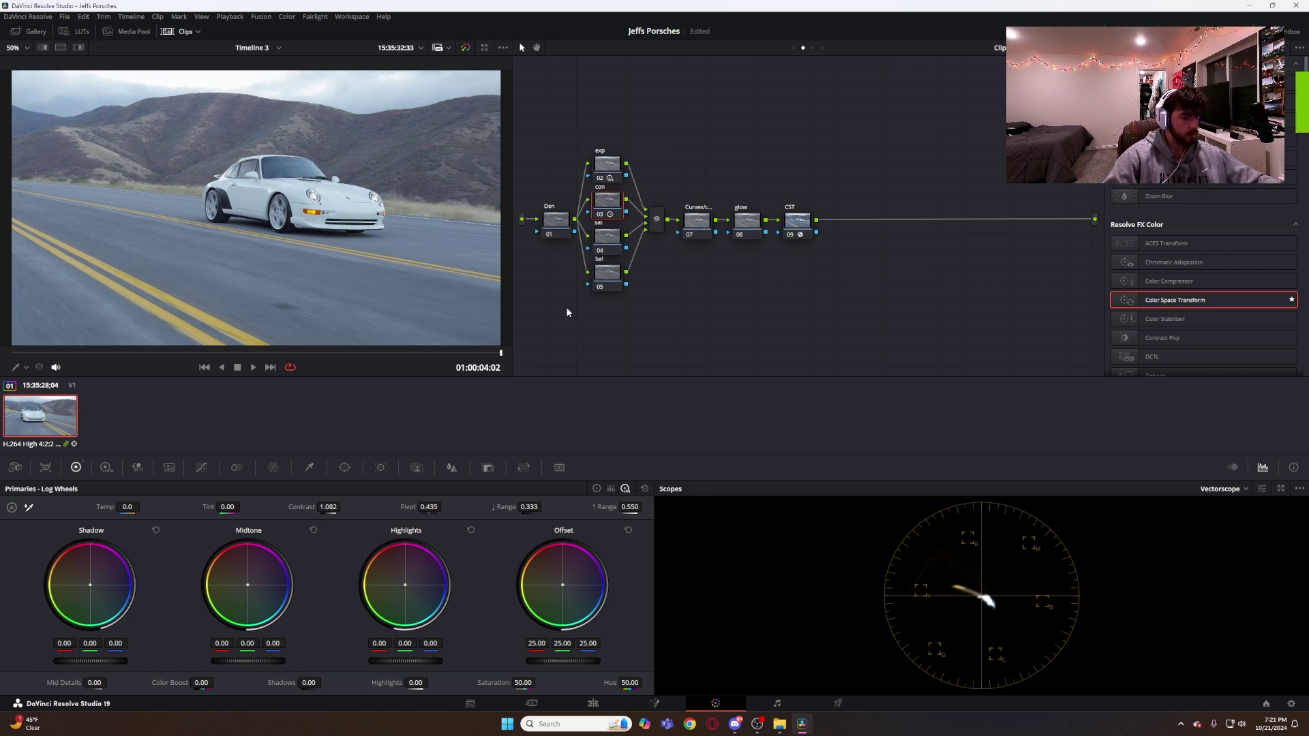
# Set the saturation of the sat node to 65.70 in the Log Wheels
pyautogui.click(607, 239)
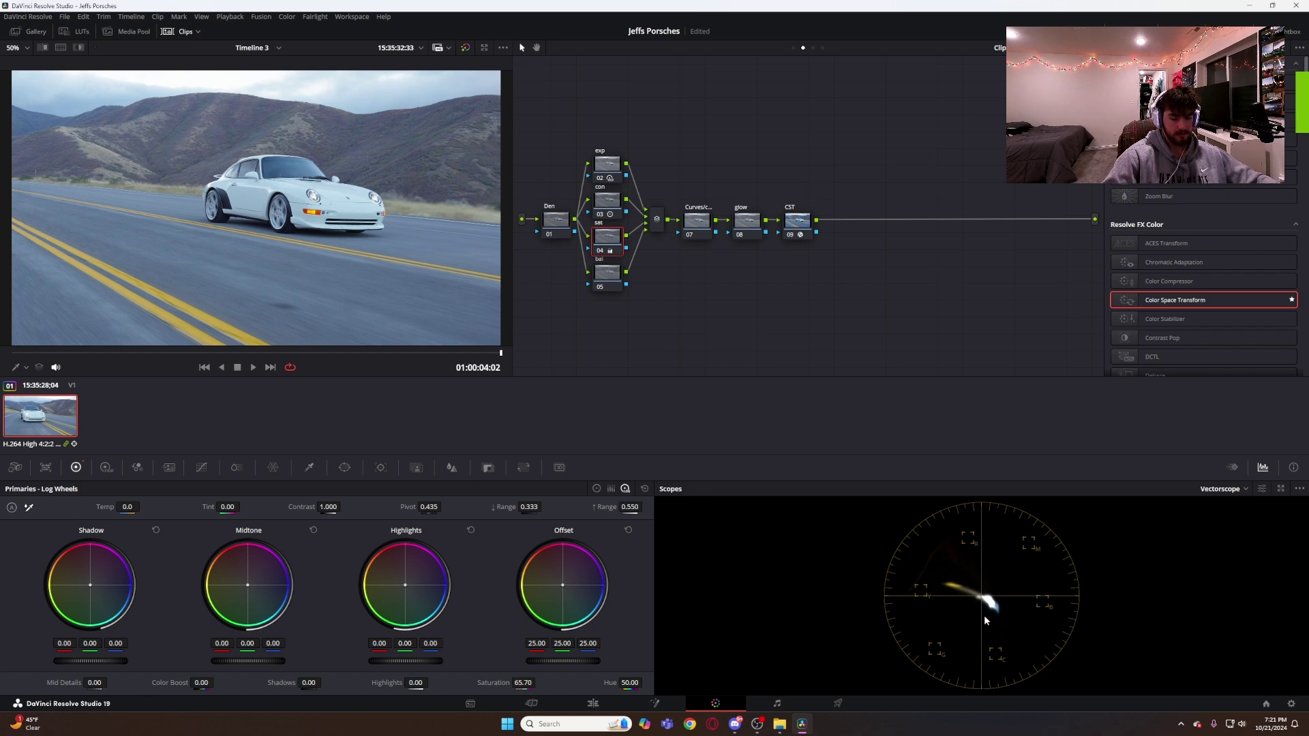
# Undo the last change on the bal node and compare the shot with that node off and on, leaving it enabled
pyautogui.click(606, 273)
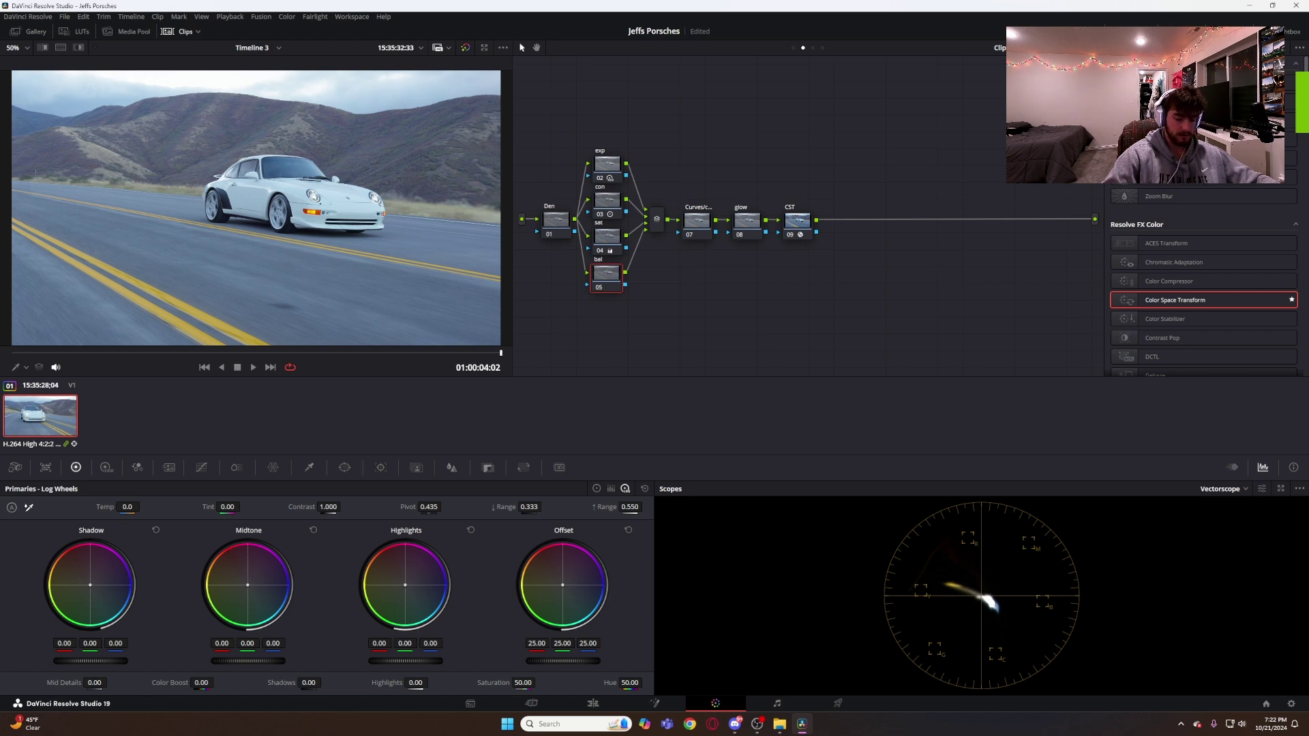
pyautogui.hotkey('ctrl', 'z')
pyautogui.click(597, 288)
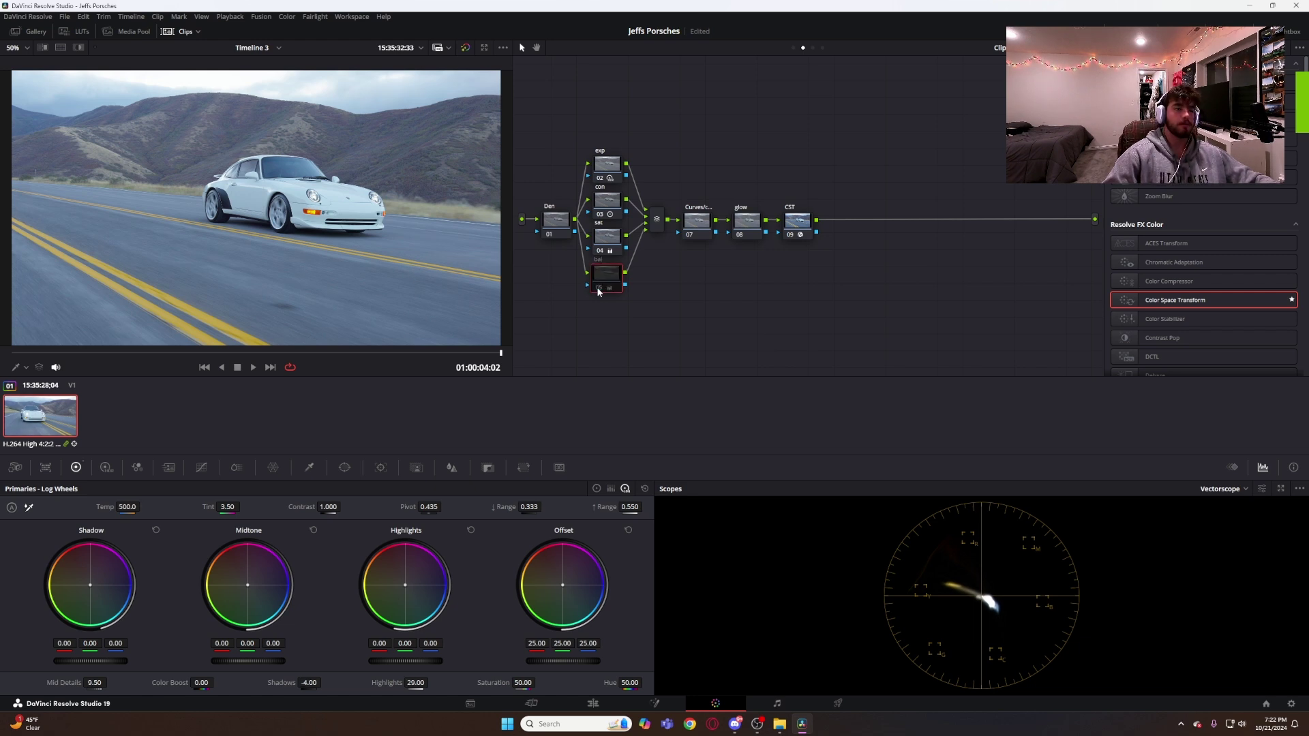
pyautogui.moveTo(606, 127); pyautogui.dragTo(614, 310)
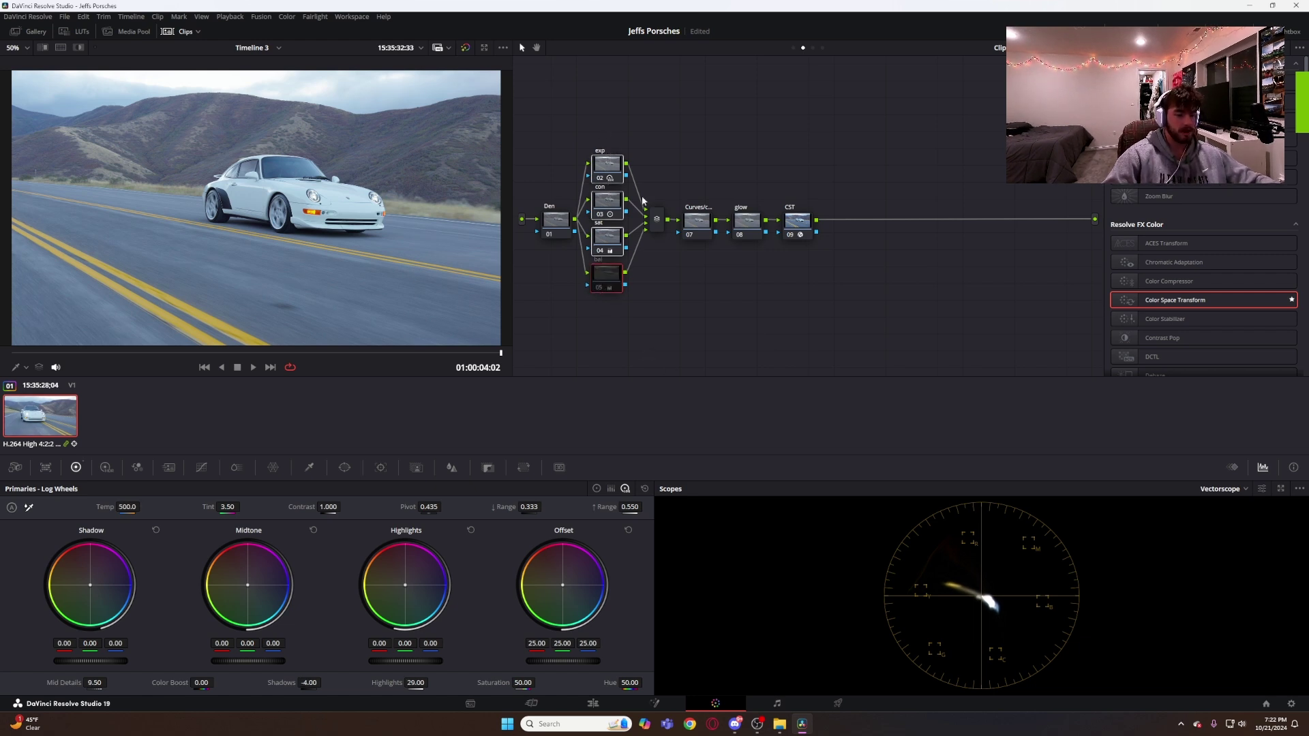
pyautogui.click(612, 311)
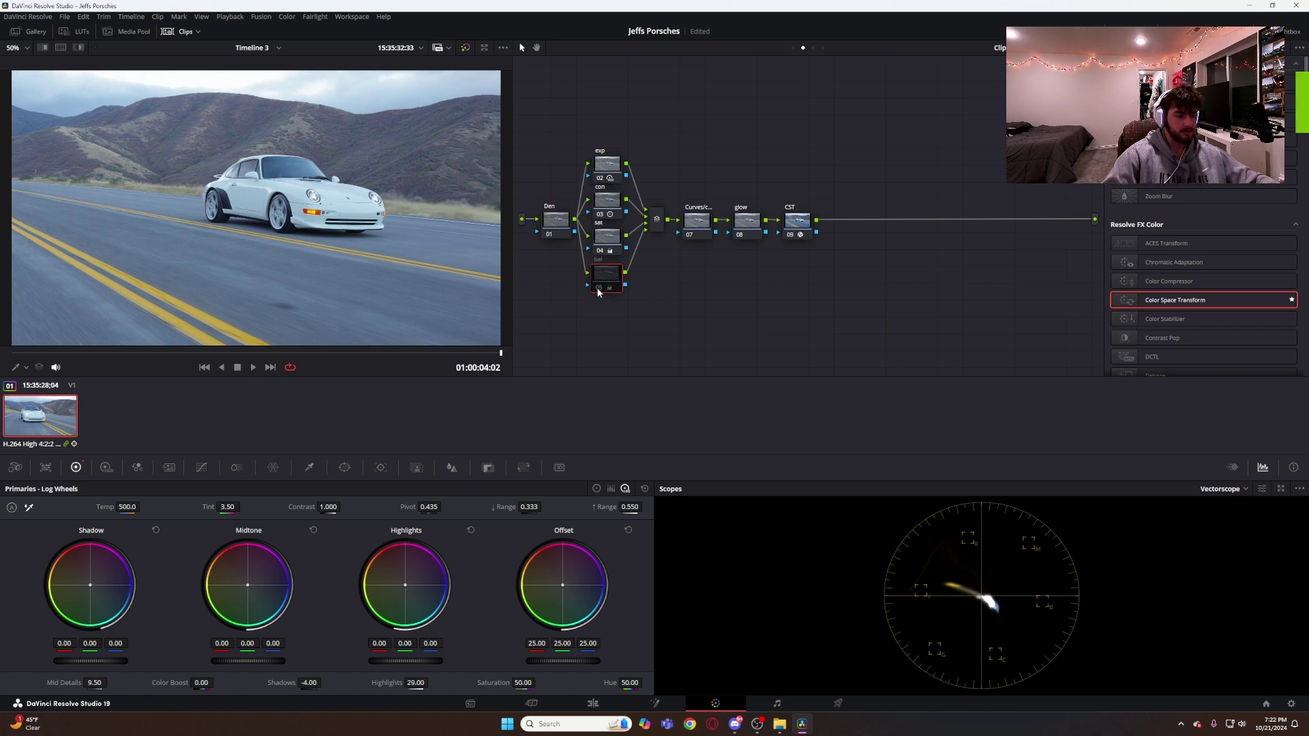
pyautogui.click(598, 288)
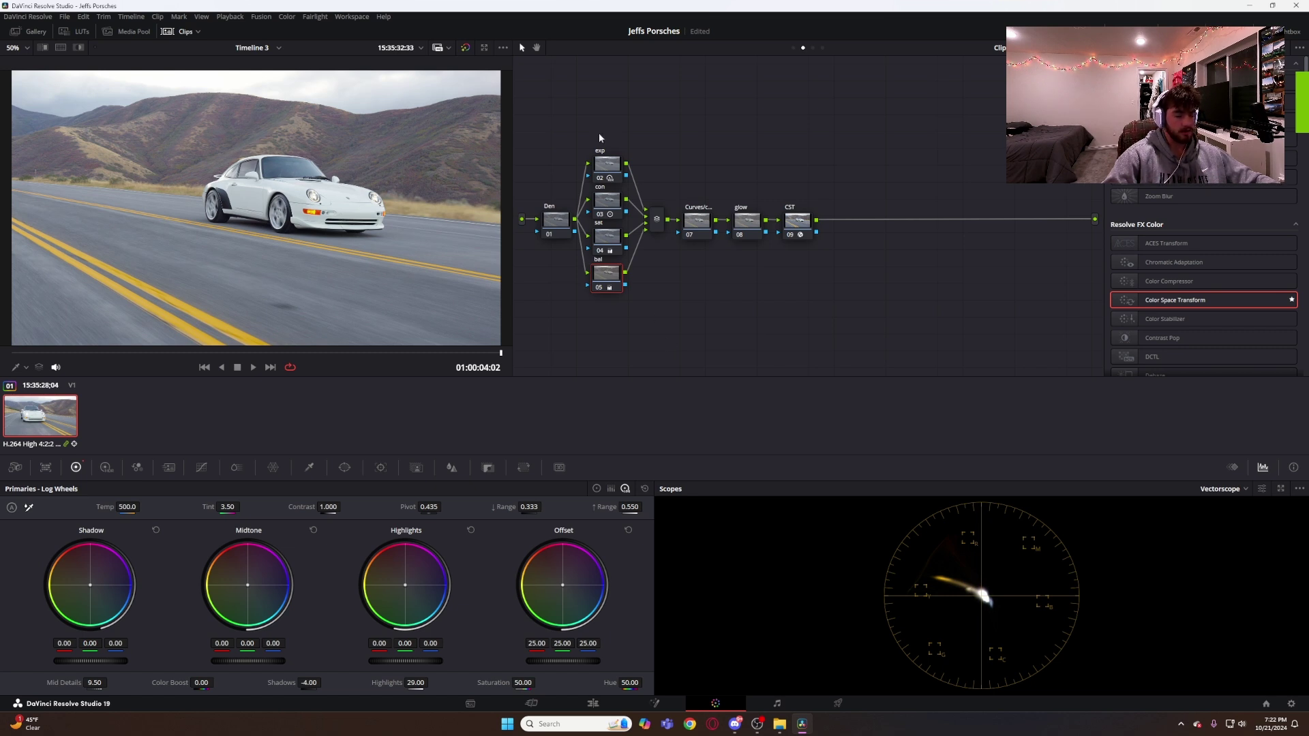
pyautogui.click(597, 288)
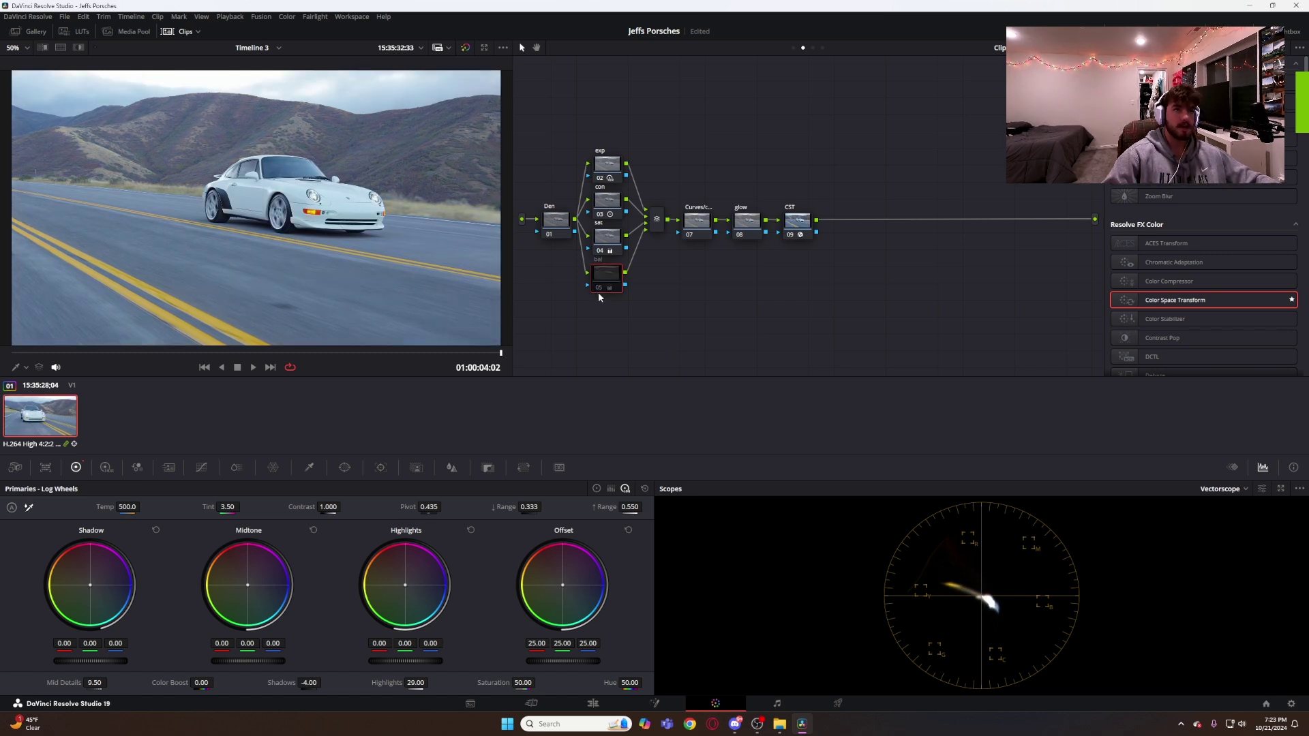
pyautogui.click(598, 289)
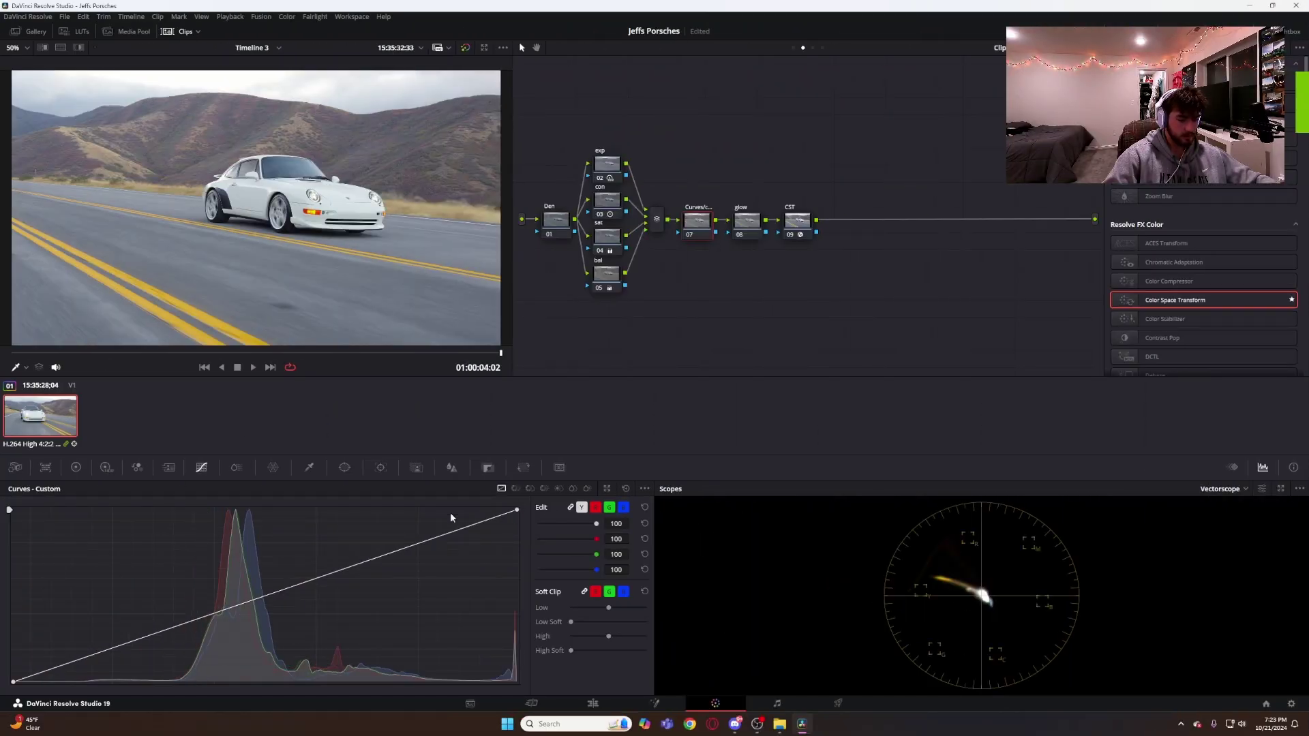
pyautogui.click(530, 489)
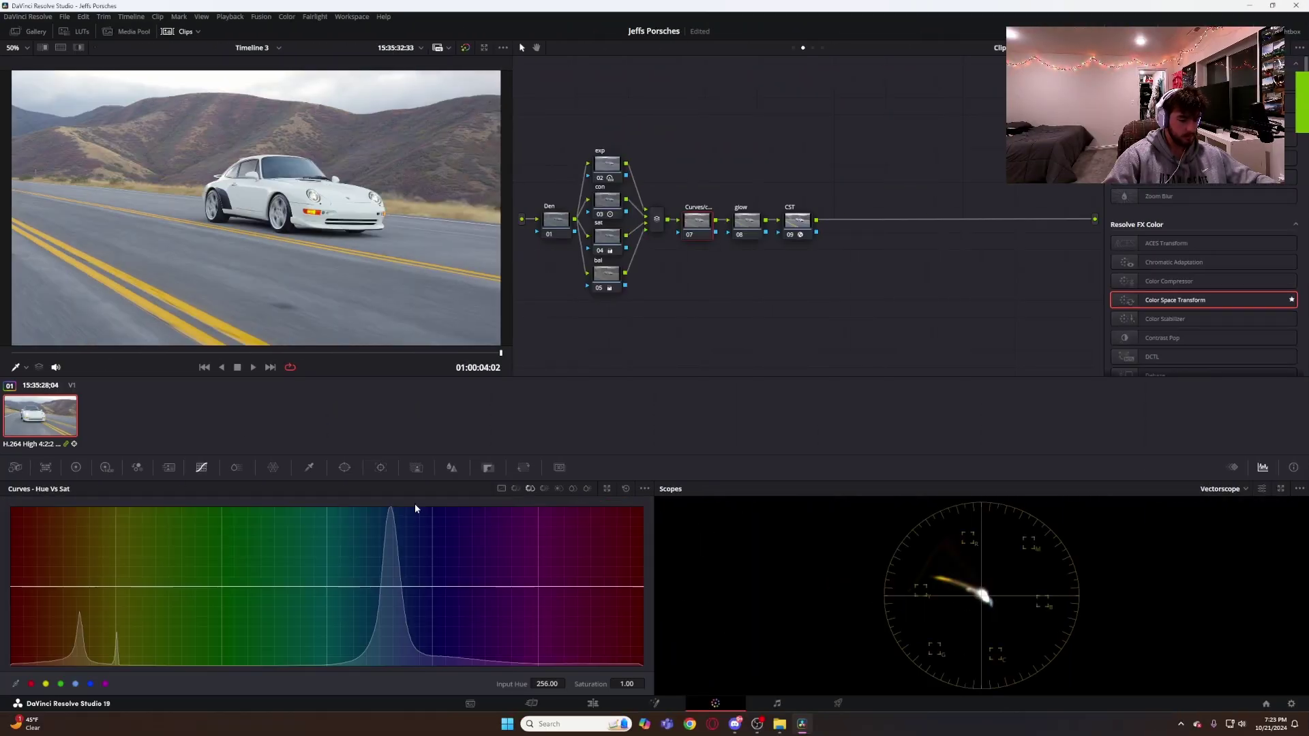
pyautogui.click(544, 488)
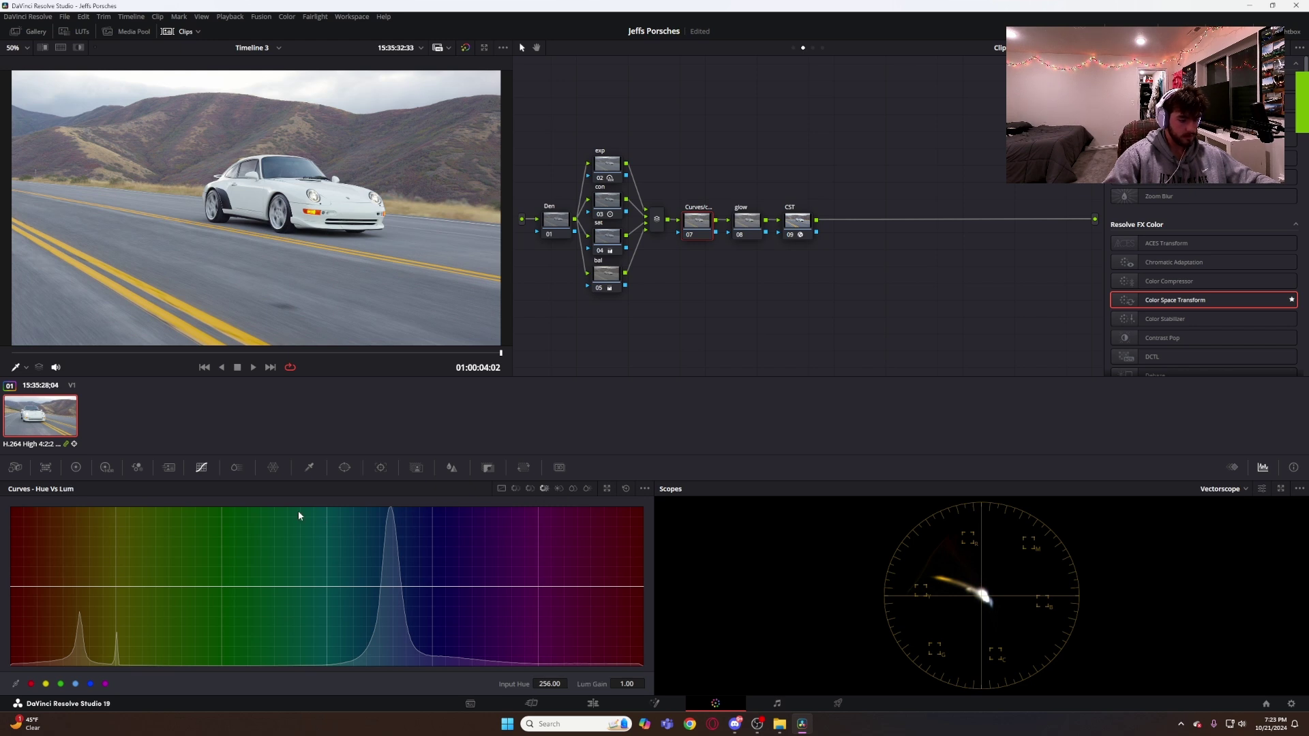
pyautogui.click(515, 489)
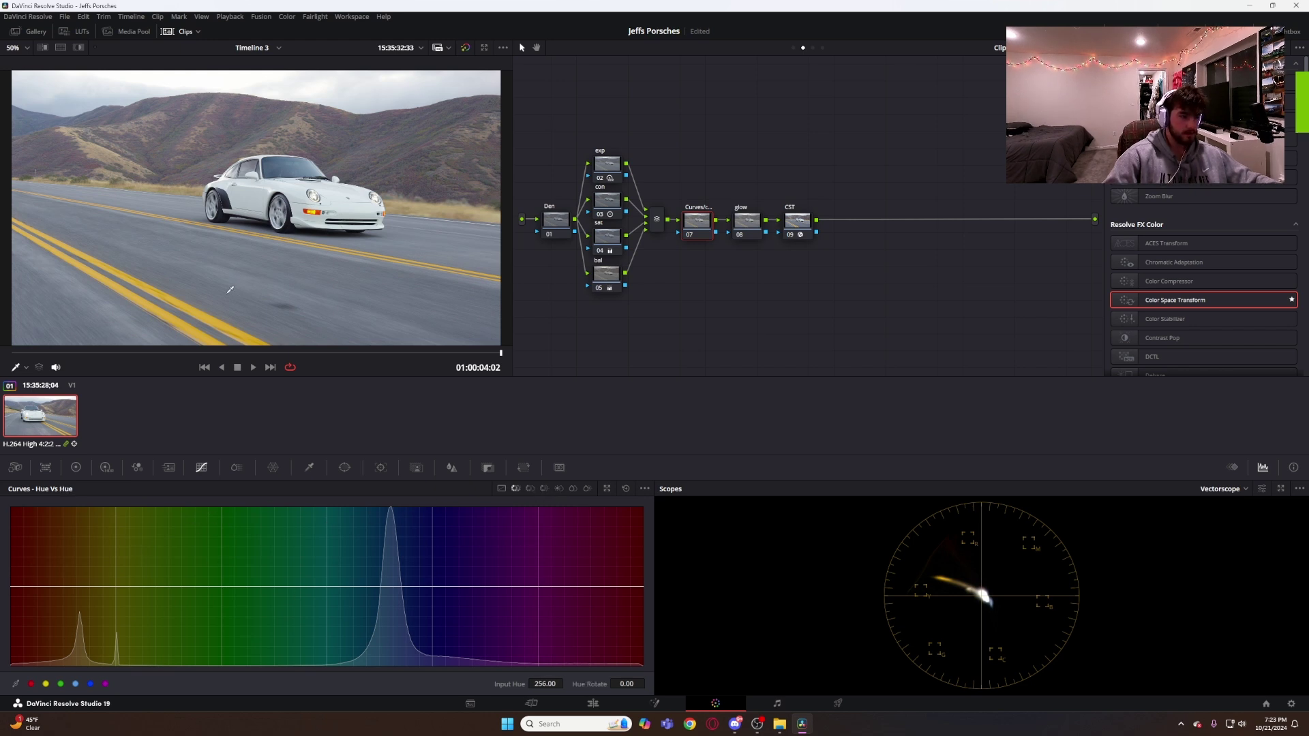
# Shape a gentle S-curve with three control points on the Curves node's custom curve and compare the shot with the node off and on
pyautogui.click(502, 489)
pyautogui.click(125, 642)
pyautogui.click(395, 549)
pyautogui.click(255, 594)
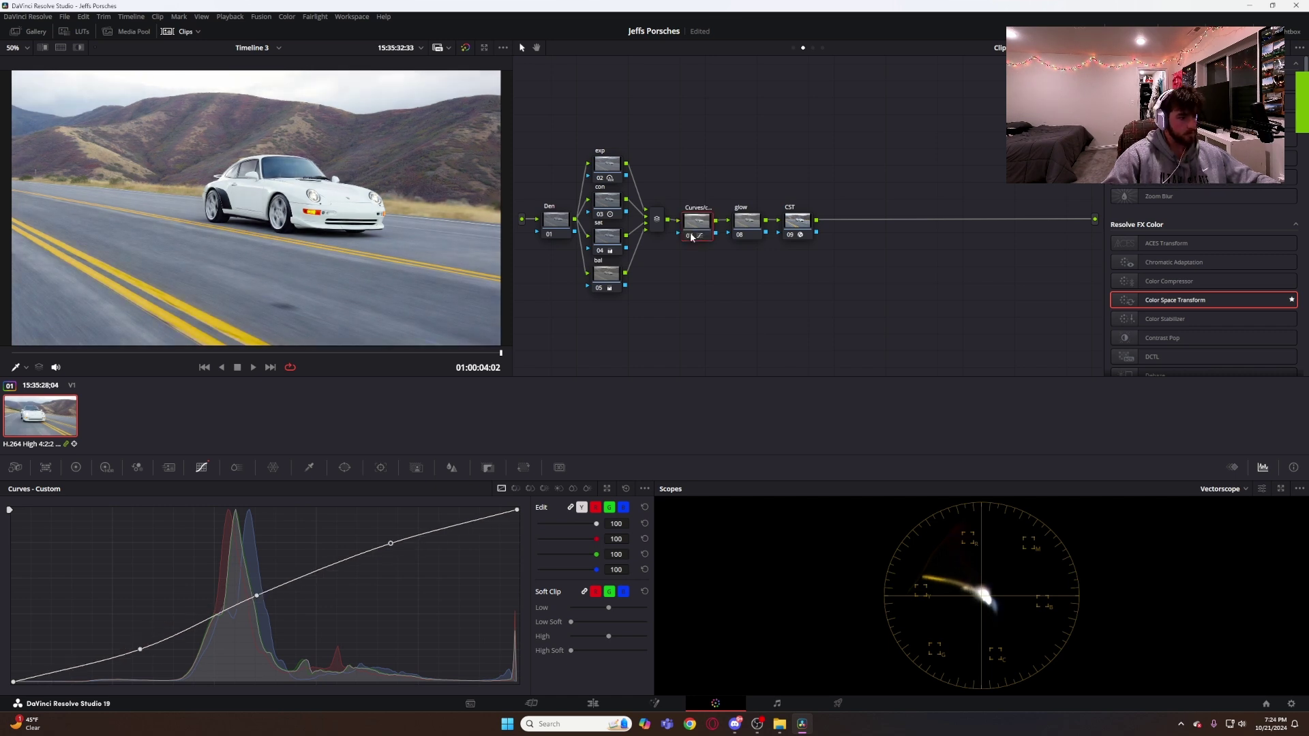
pyautogui.click(691, 235)
pyautogui.click(691, 237)
pyautogui.click(691, 236)
pyautogui.click(691, 235)
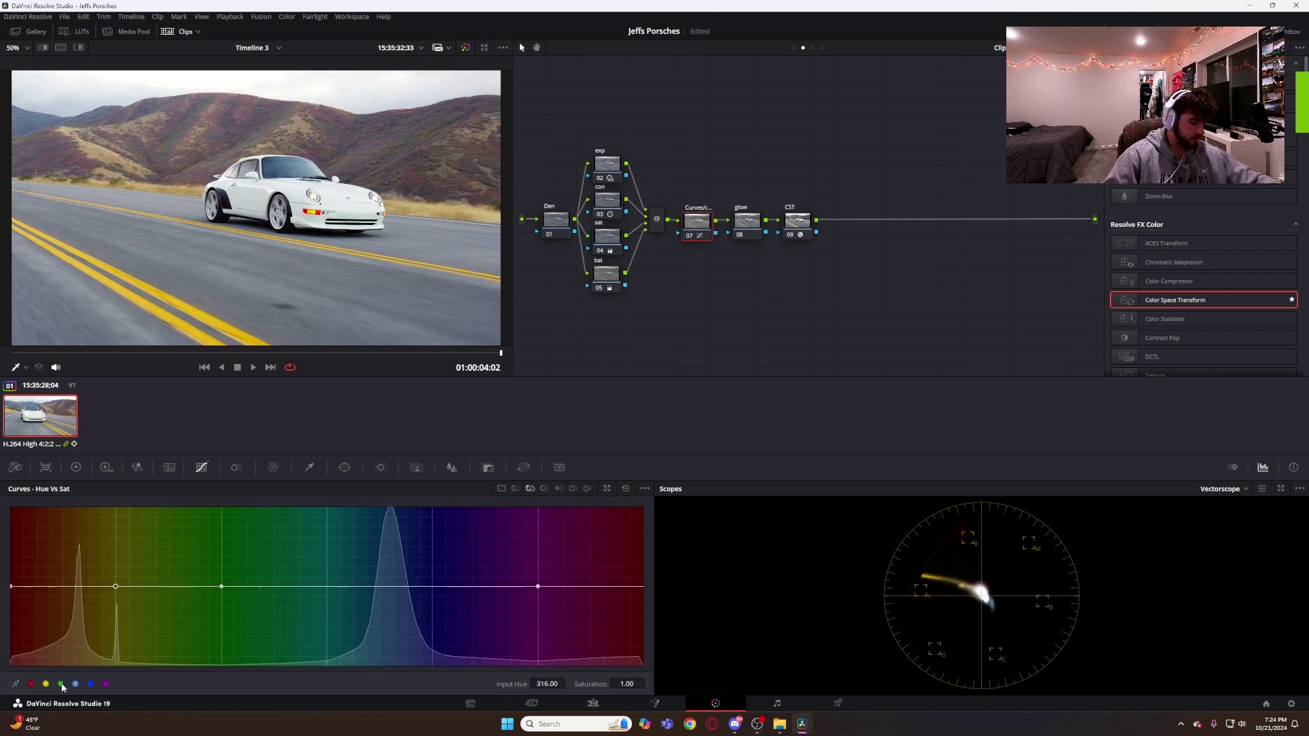
# Add points for all six hues to the Hue Vs Sat curve, raising saturation to 1.14 for red and 1.12 for yellow
pyautogui.click(61, 684)
pyautogui.click(75, 684)
pyautogui.click(90, 684)
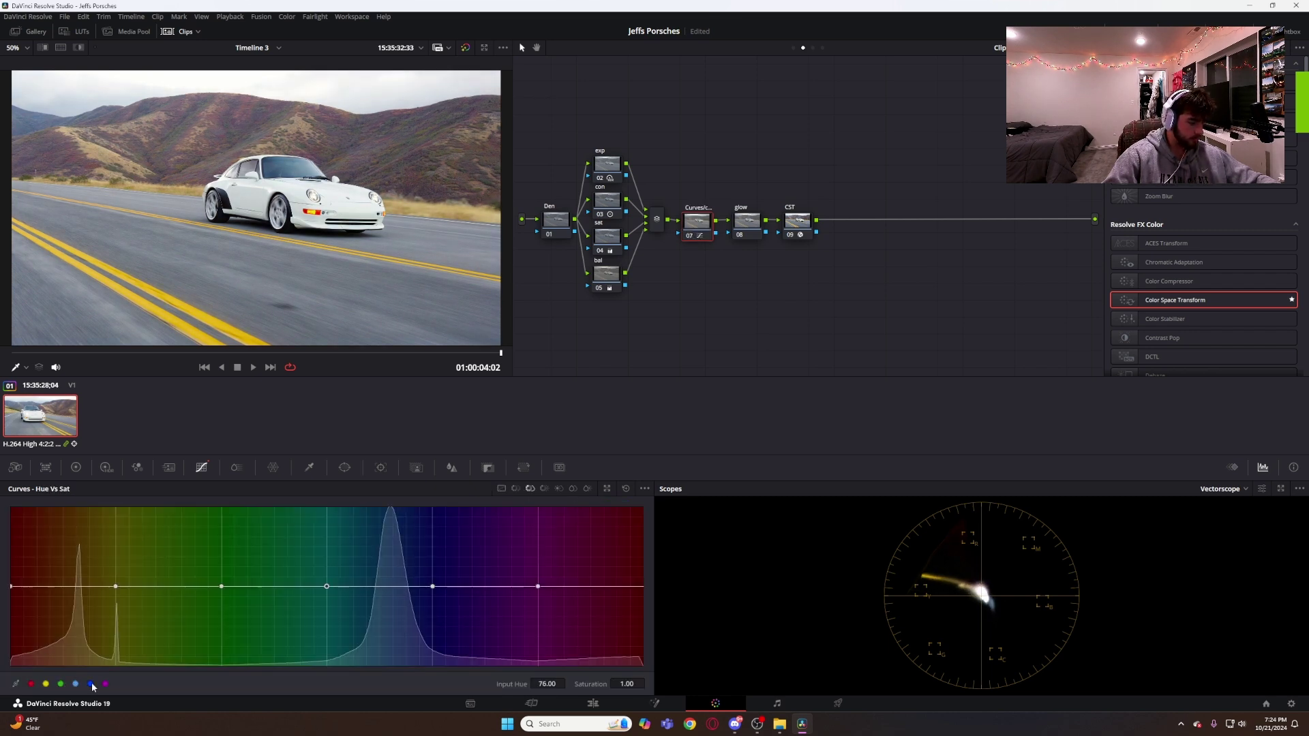
pyautogui.click(107, 684)
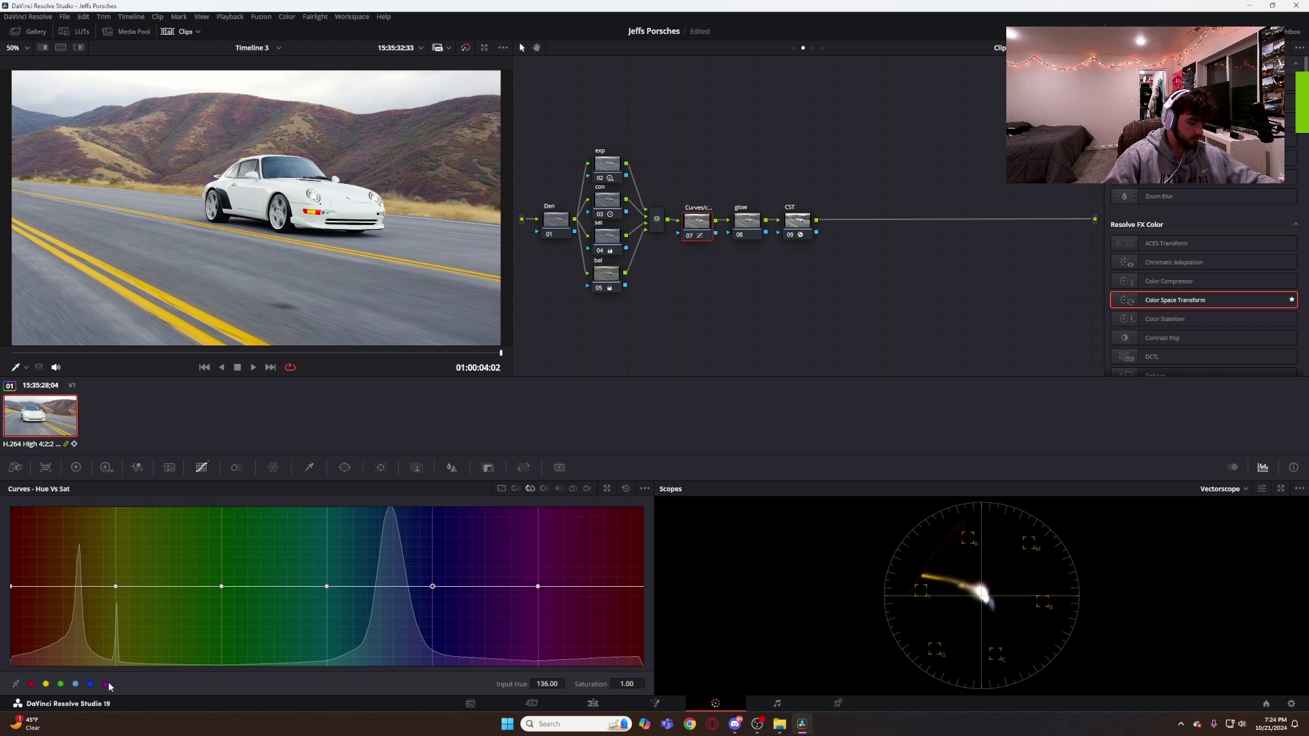
pyautogui.click(12, 587)
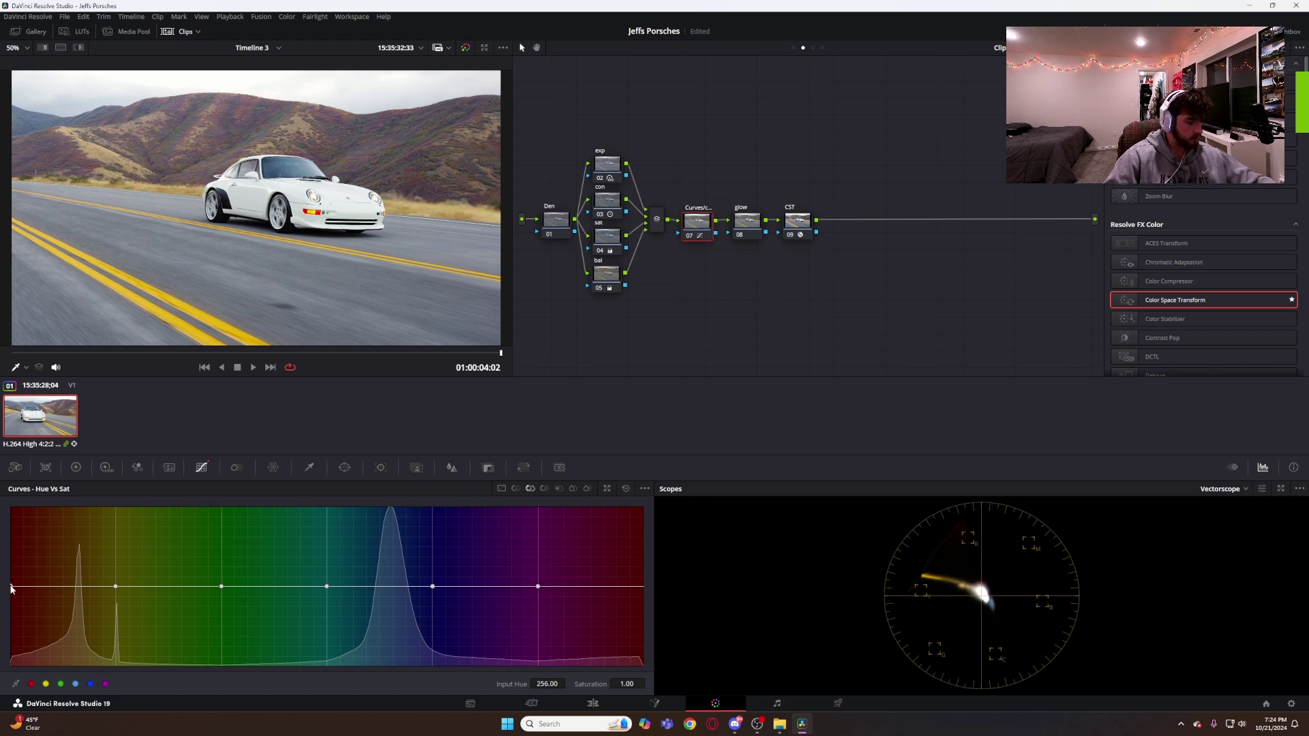
pyautogui.moveTo(12, 589); pyautogui.dragTo(13, 579)
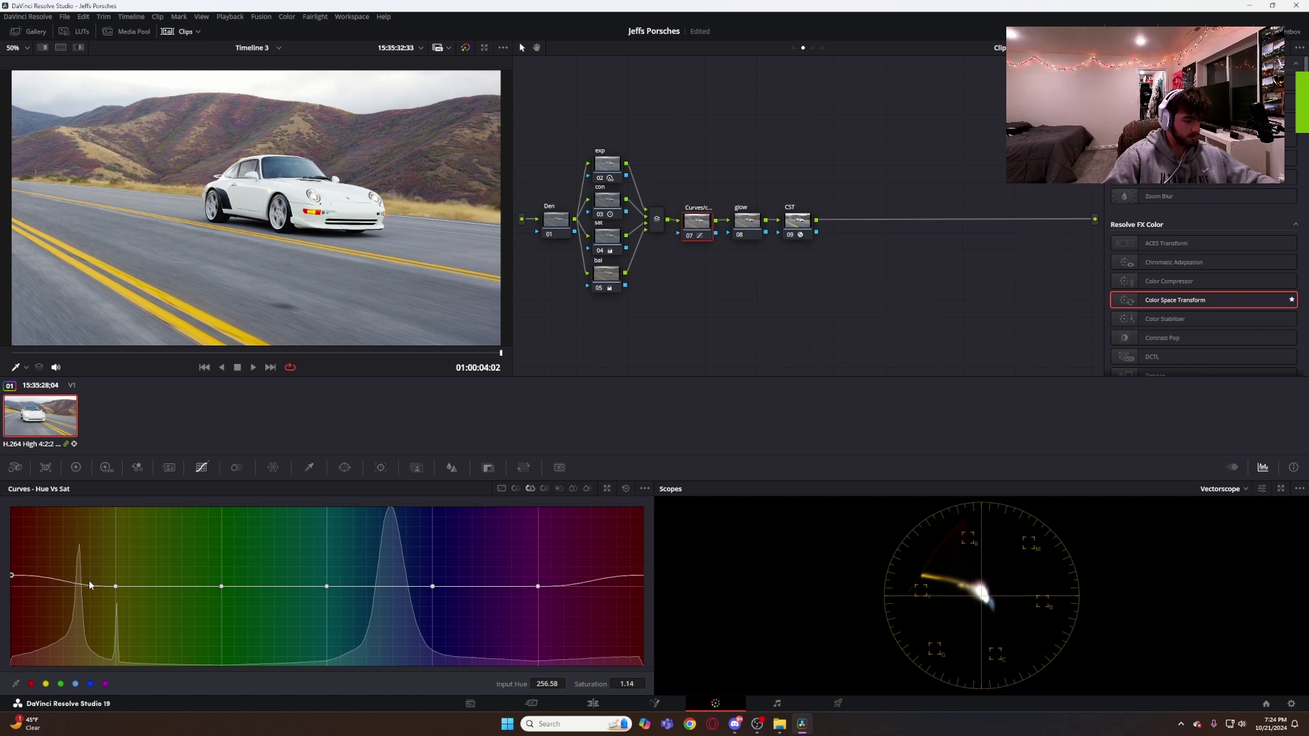
pyautogui.moveTo(116, 587); pyautogui.dragTo(116, 575)
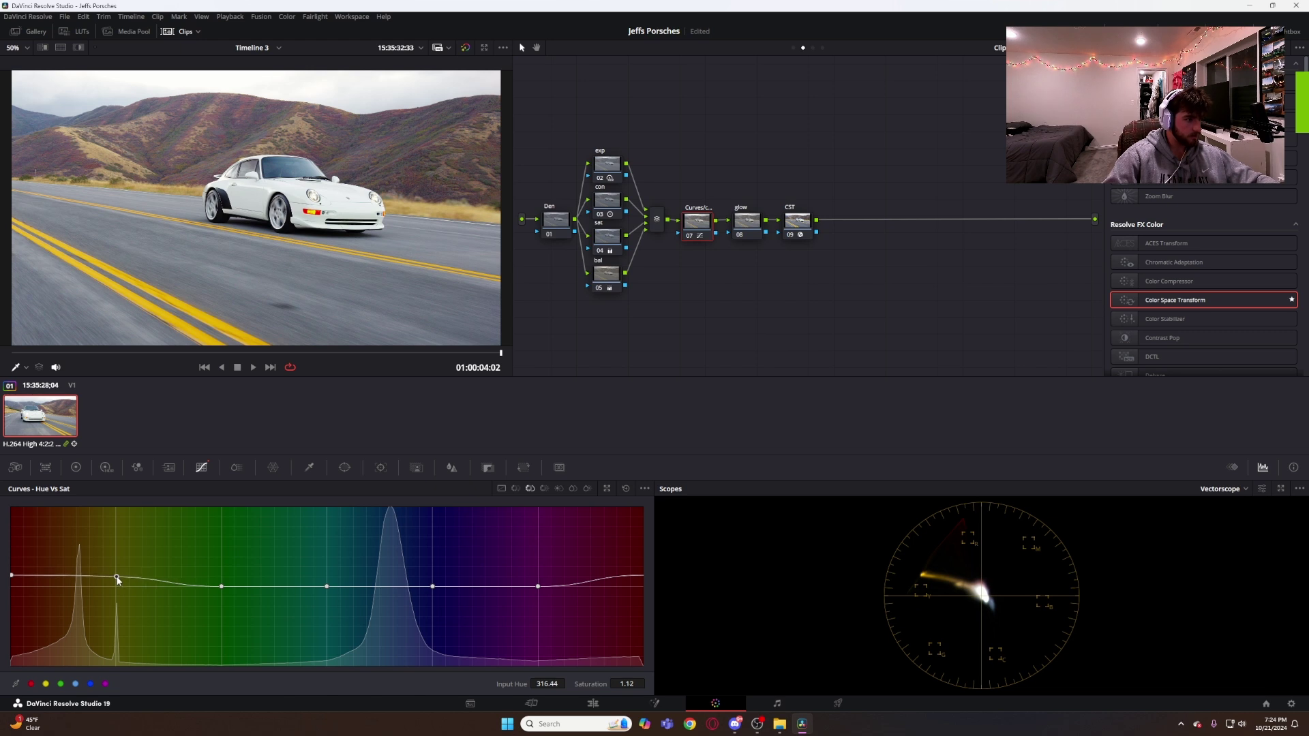
# Add points for all six hues to the Hue Vs Lum curve, raising red slightly and yellow to a lum gain of 1.09
pyautogui.click(544, 489)
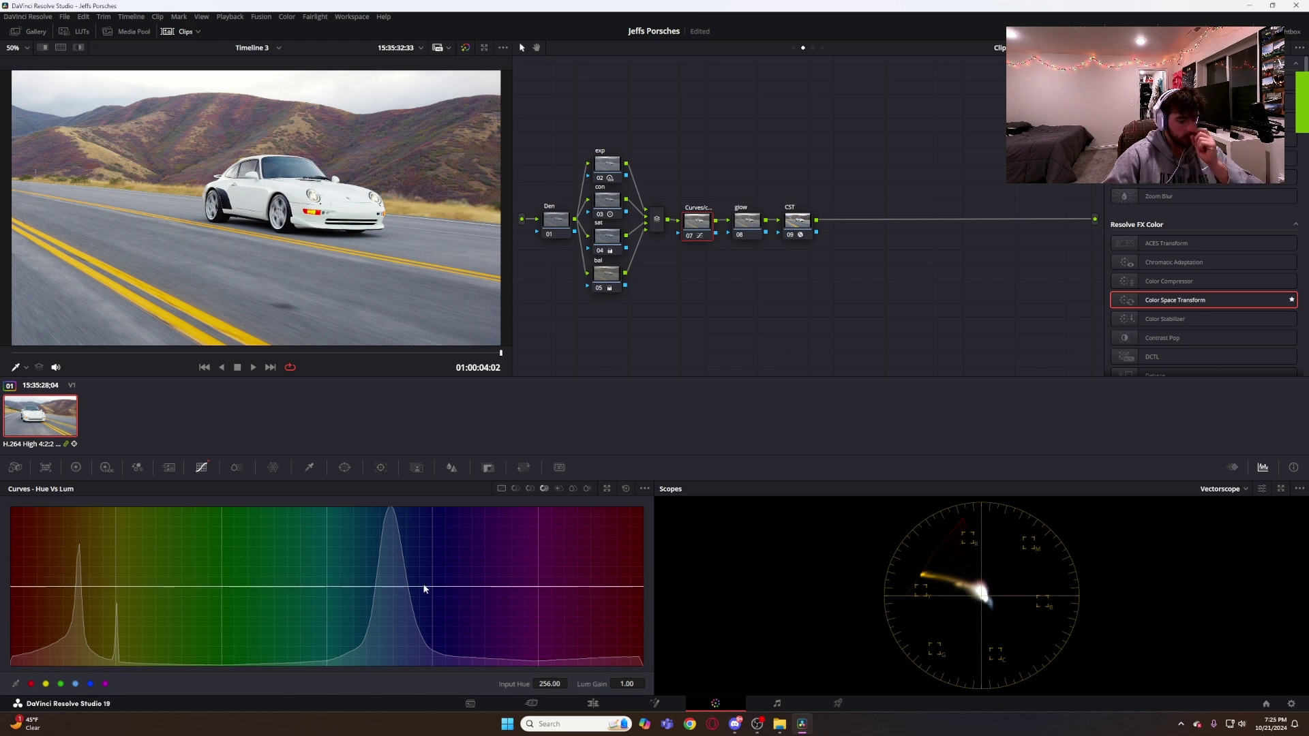
pyautogui.click(31, 683)
pyautogui.click(61, 684)
pyautogui.click(76, 684)
pyautogui.click(90, 684)
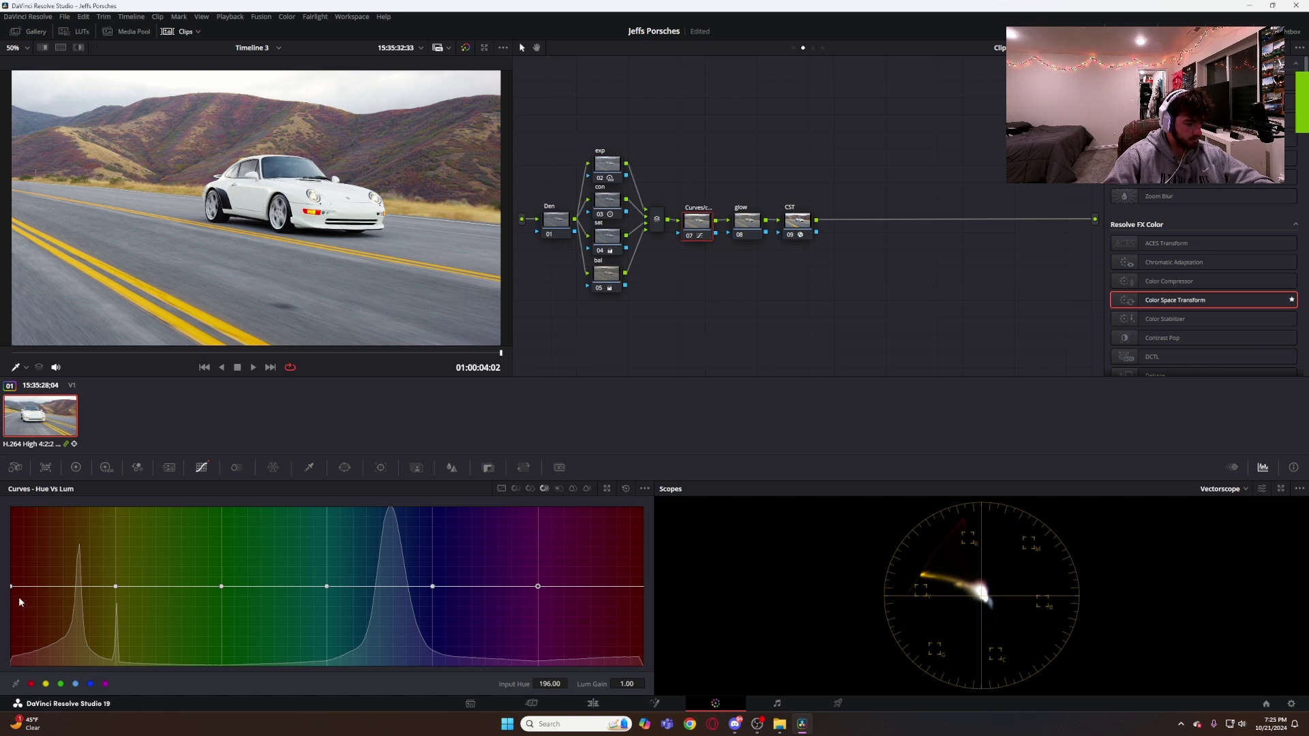
pyautogui.moveTo(12, 587); pyautogui.dragTo(12, 582)
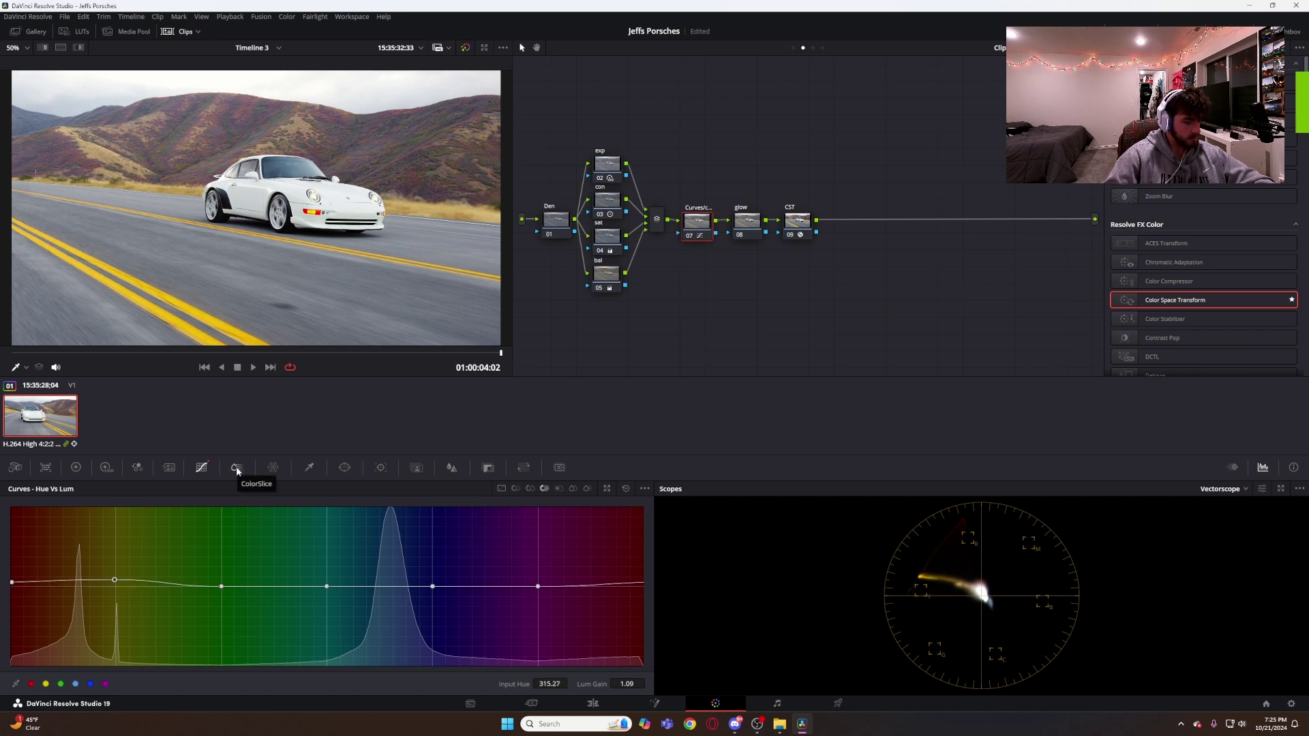
# Set ColorSlice saturation to 1.12 red, 1.22 yellow, 1.19 green, 0.67 cyan and 0.61 blue, and compare the shot with the node off and on
pyautogui.click(236, 468)
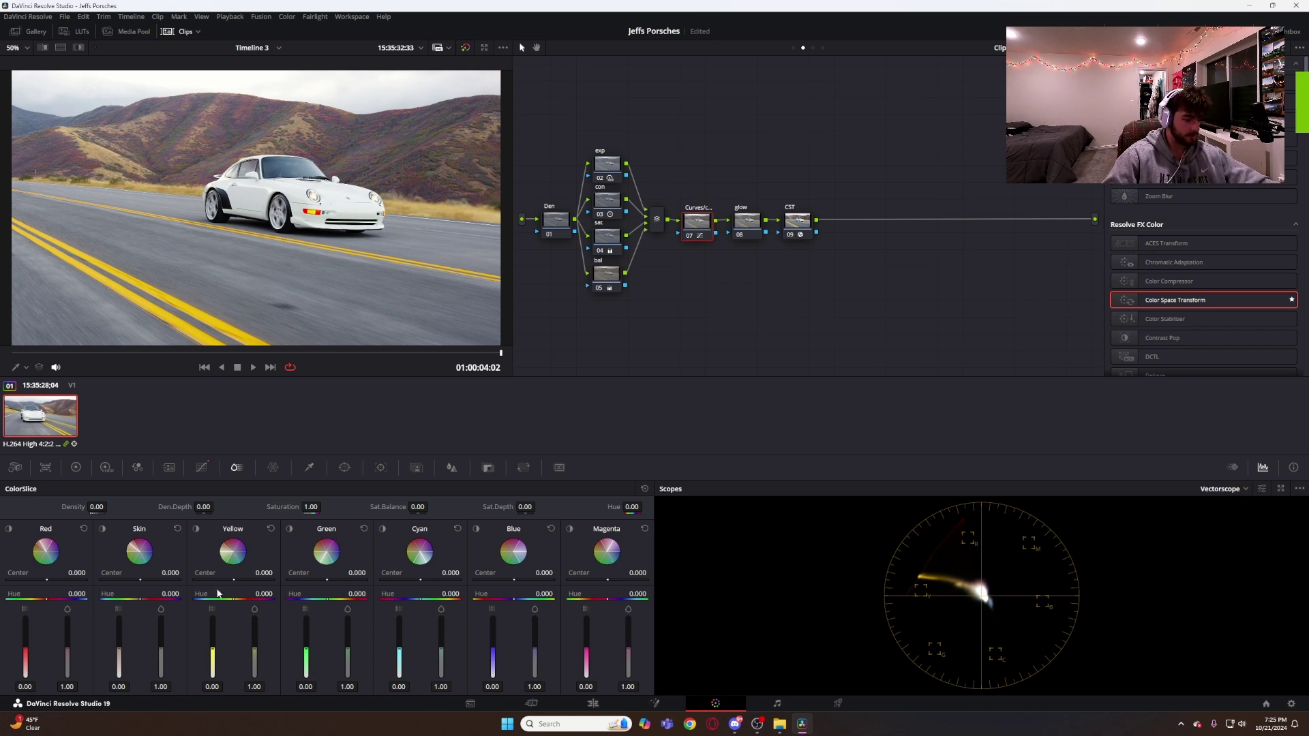
pyautogui.moveTo(212, 647); pyautogui.dragTo(255, 651)
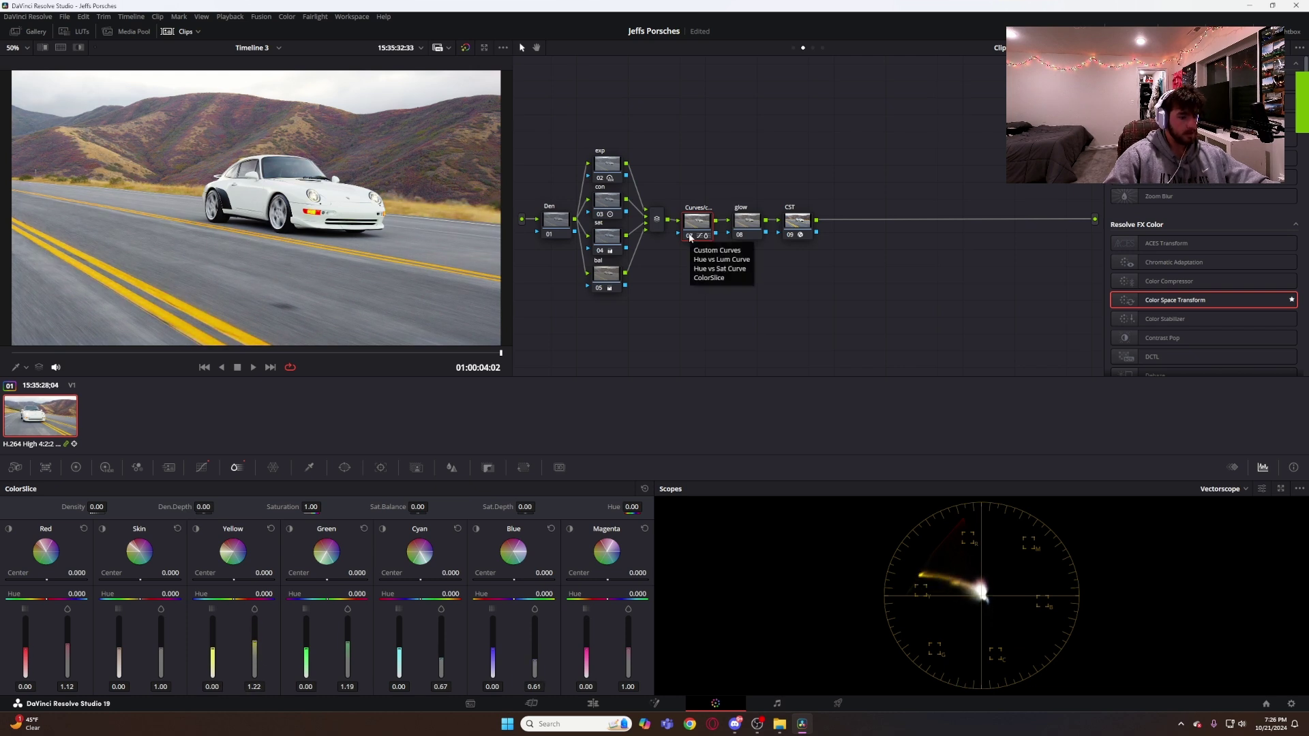
pyautogui.hotkey('ctrl', 'd')
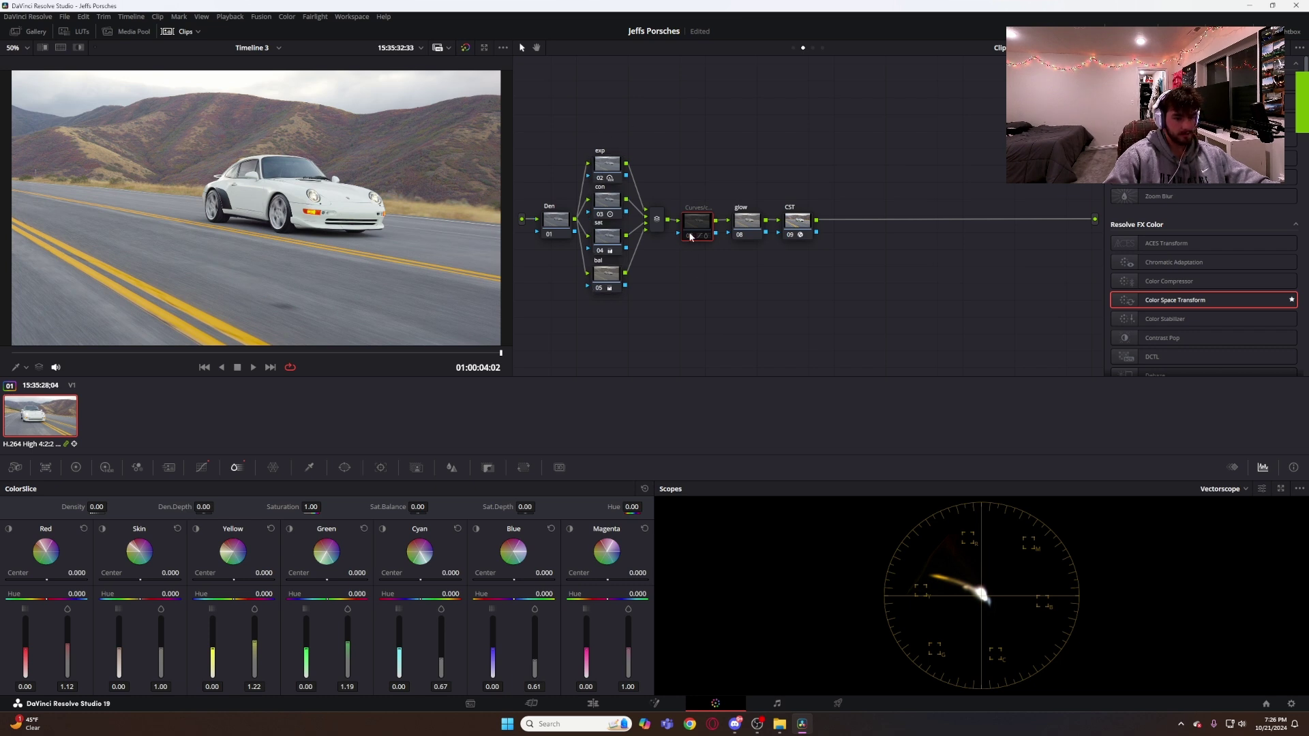
pyautogui.hotkey('ctrl', 'd')
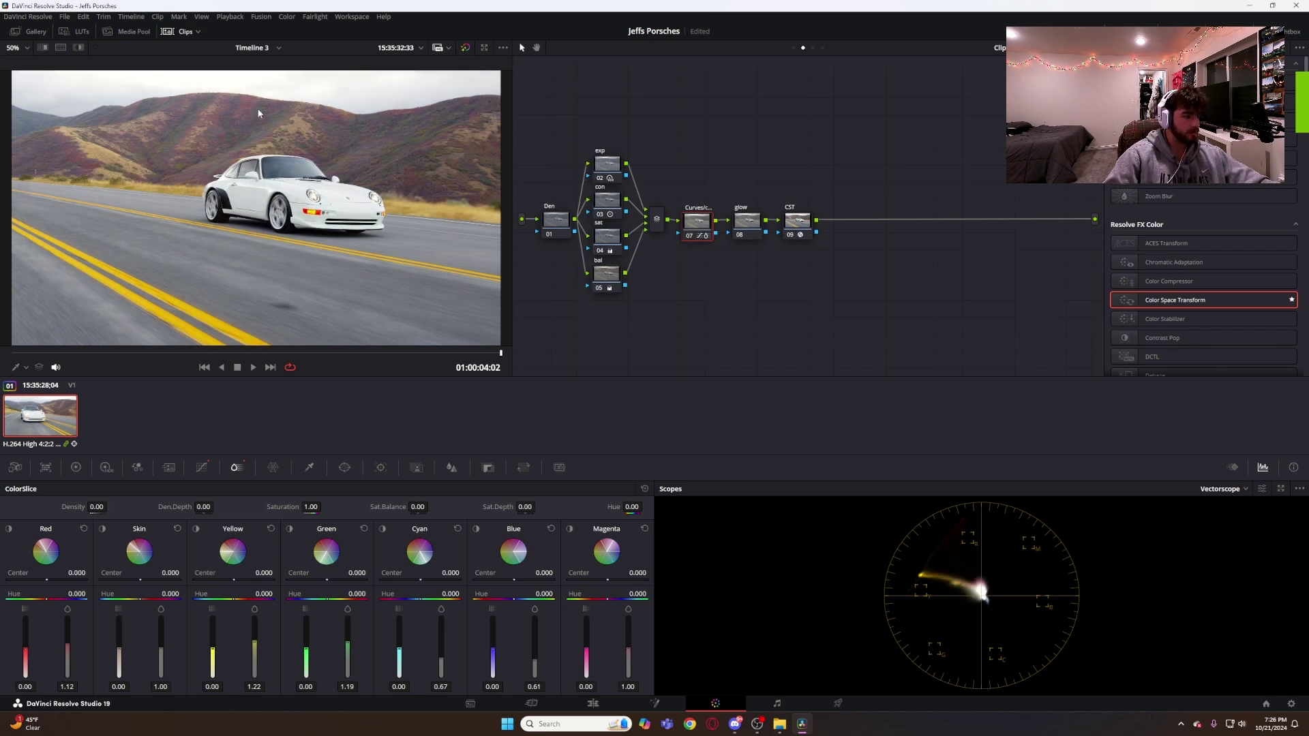
# Apply the Glow effect to the glow node and play back the graded clip
pyautogui.click(745, 225)
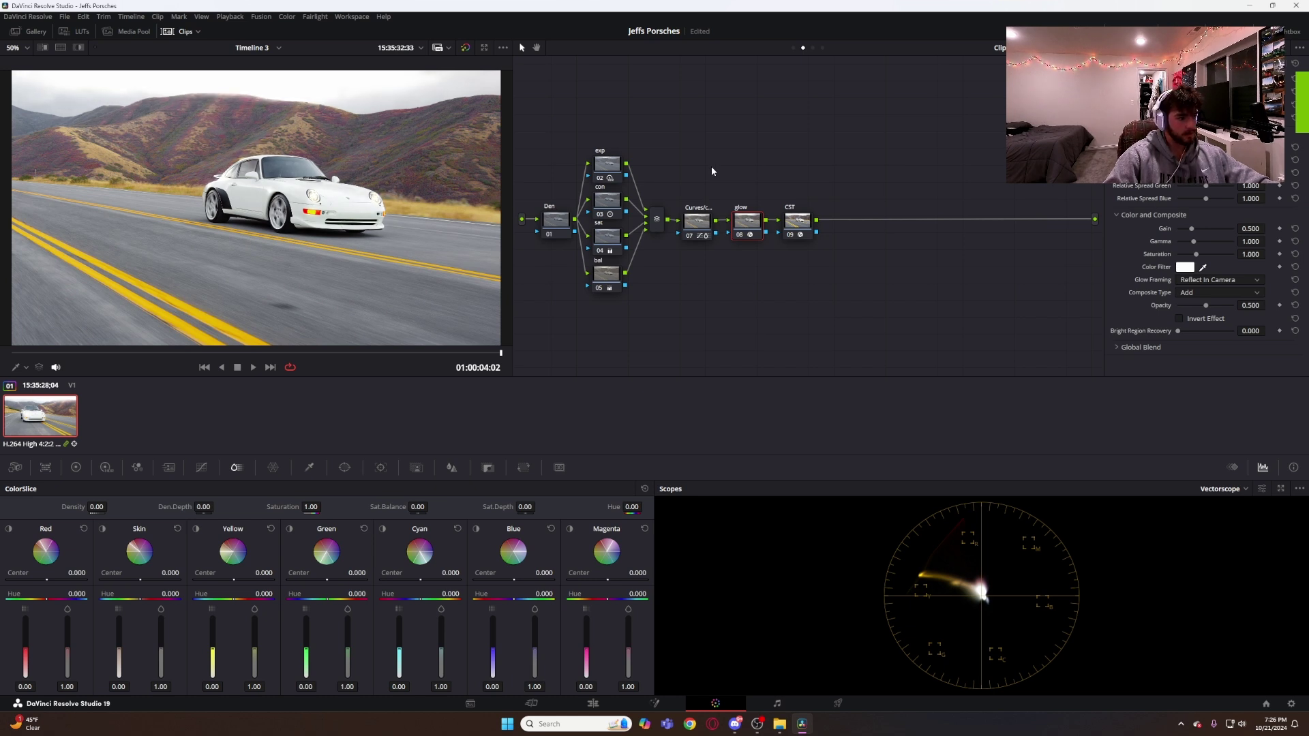
pyautogui.click(255, 367)
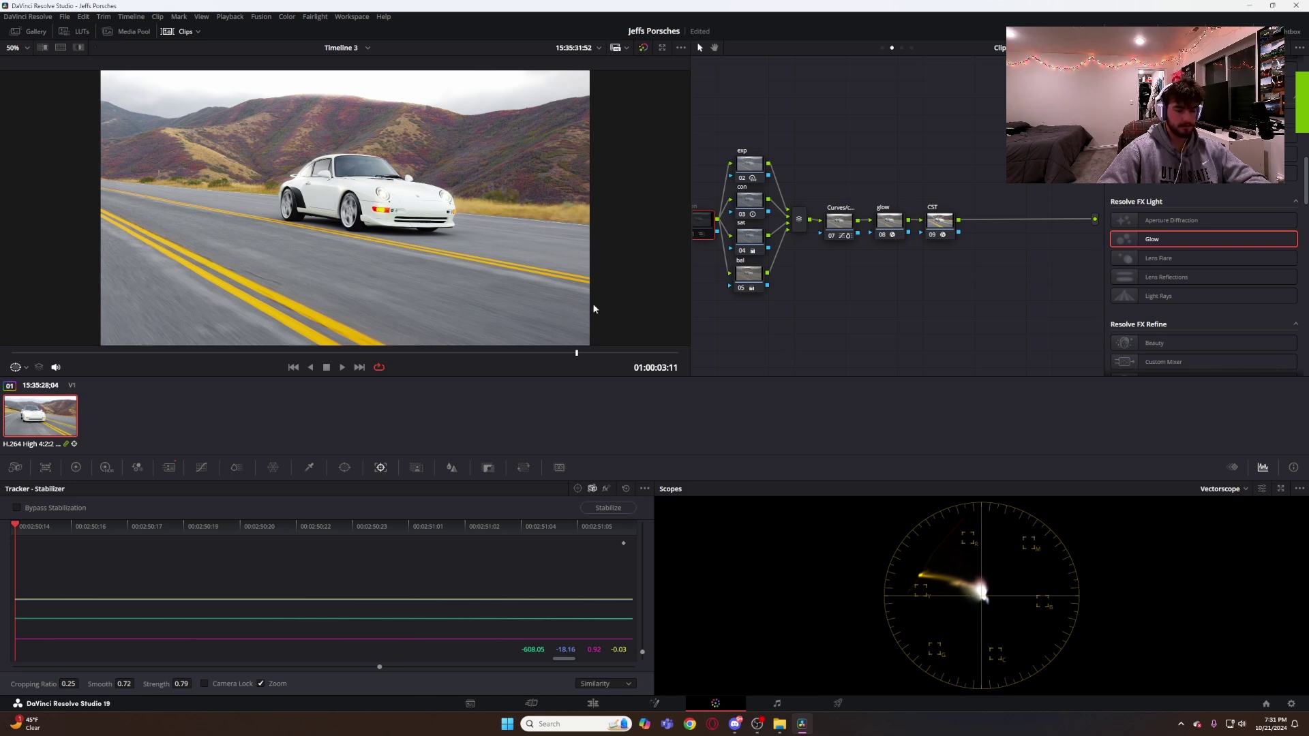
# Widen the node graph area so the Den node is fully visible and mark out the parallel nodes and the nodes that follow
pyautogui.moveTo(693, 309); pyautogui.dragTo(600, 303)
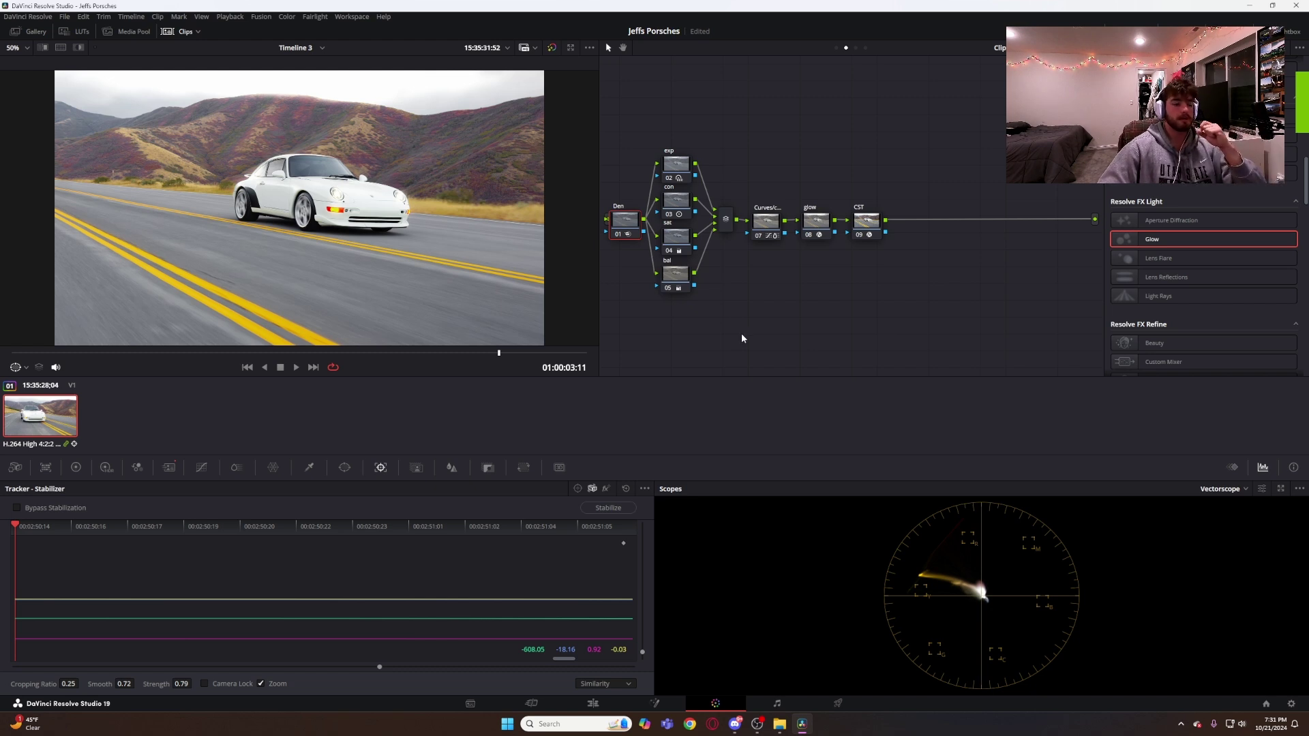
pyautogui.moveTo(634, 143); pyautogui.dragTo(929, 301)
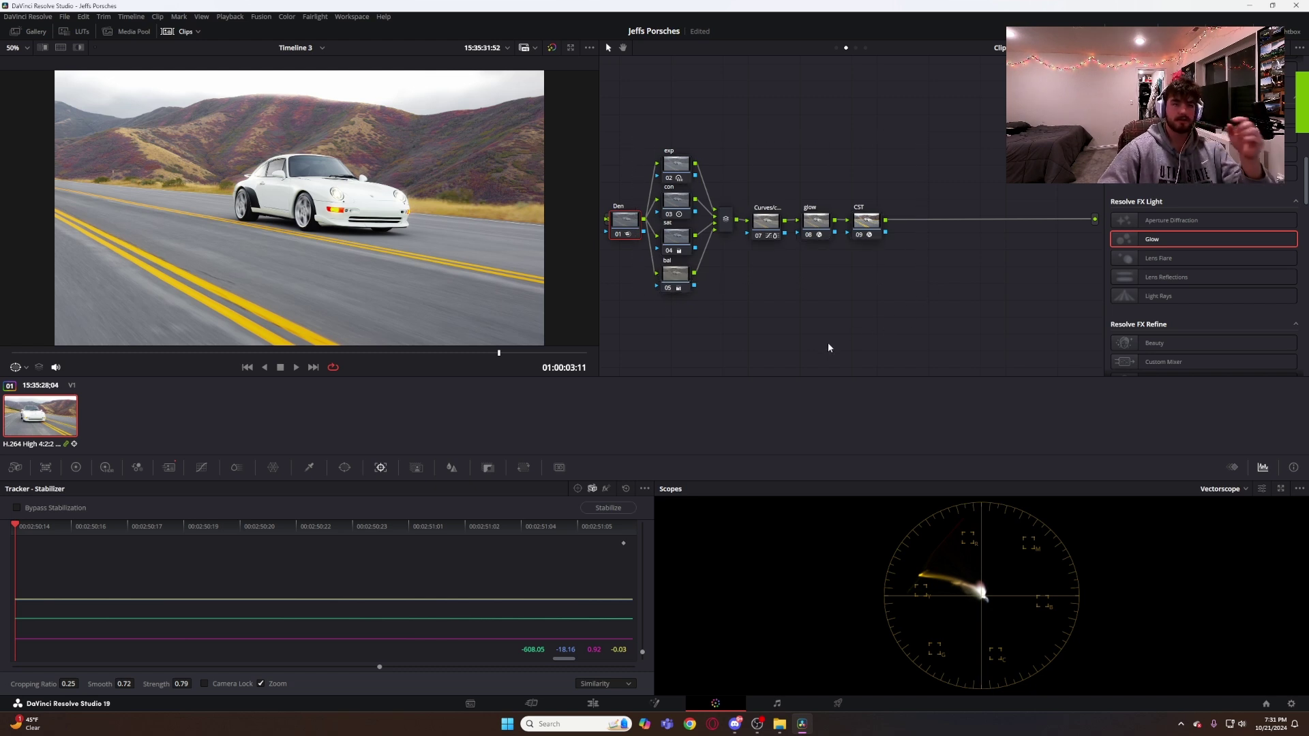